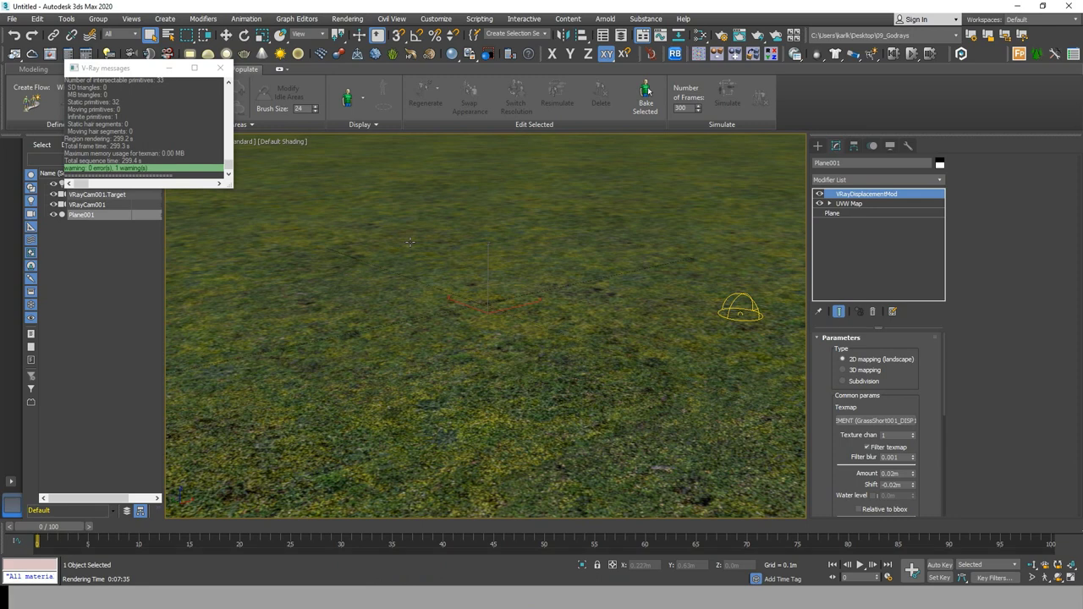
- Look over the grass material's node graph and open its color texture GrassShort001_COL_VAR1_6K.jpg in Photoshop
{"action": "key", "text": "m"}
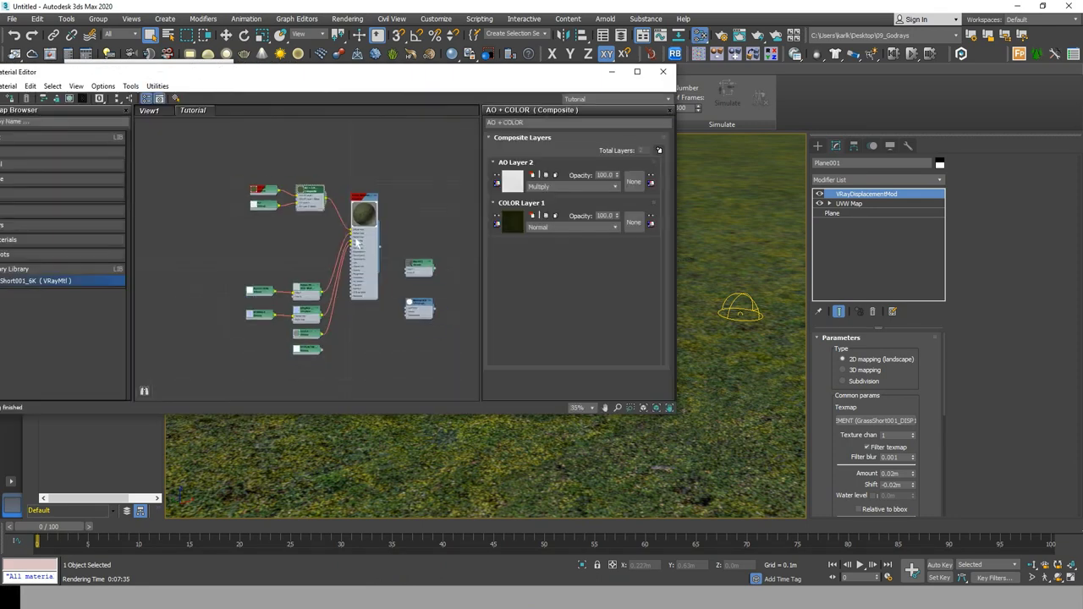
{"action": "scroll", "coordinate": [358, 249], "scroll_direction": "up", "scroll_amount": 3}
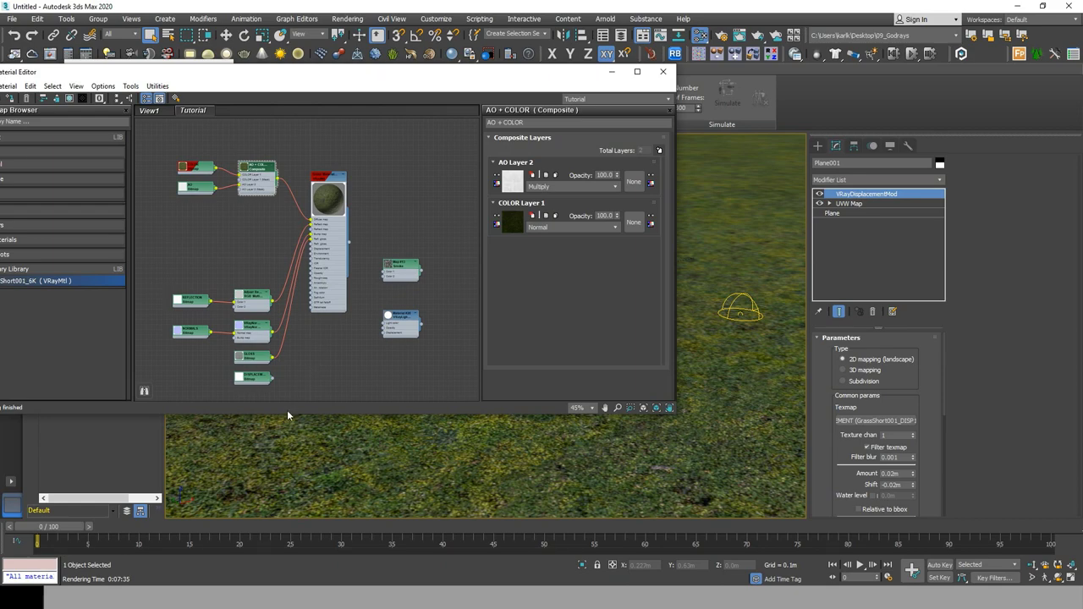
{"action": "mouse_move", "coordinate": [581, 593]}
{"action": "left_click", "coordinate": [550, 554]}
{"action": "left_click_drag", "start_coordinate": [628, 230], "coordinate": [346, 321]}
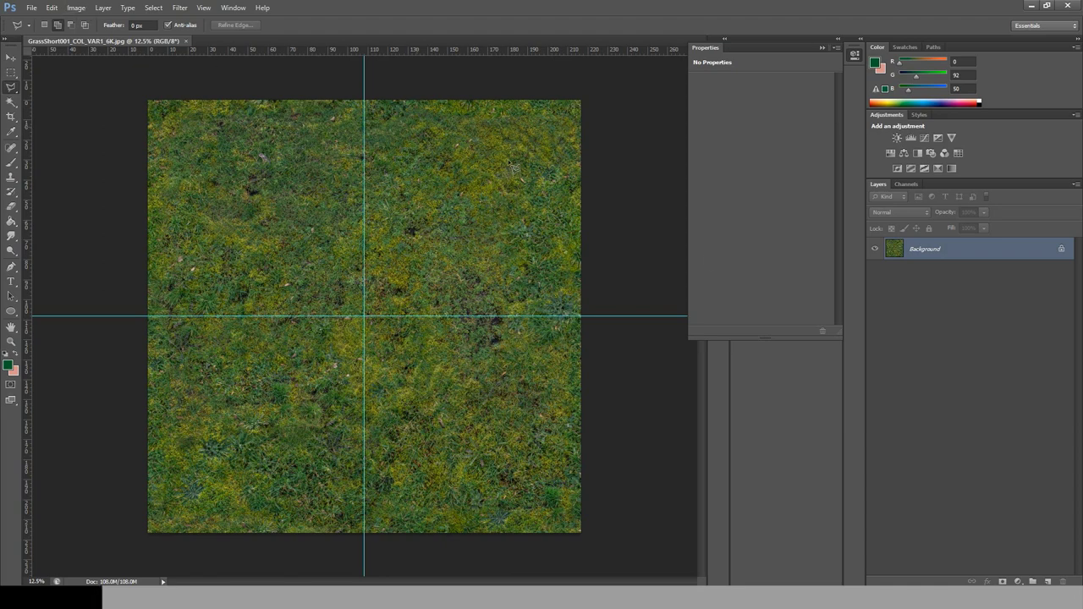
- Add a Color Balance adjustment over the grass texture with midtones at +63 red and -30 toward yellow
{"action": "left_click", "coordinate": [1018, 582]}
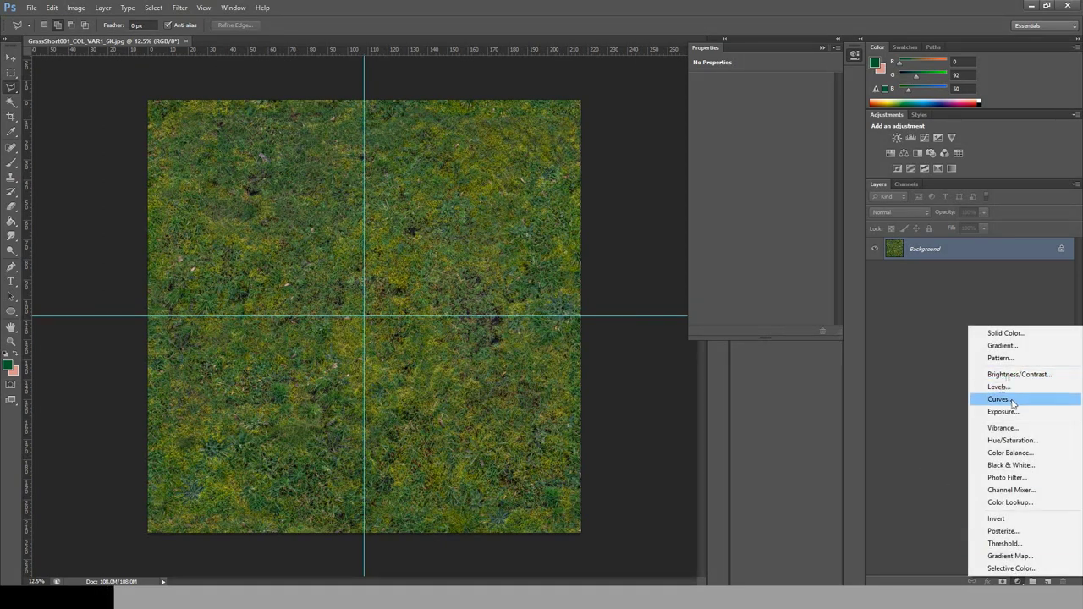
{"action": "left_click", "coordinate": [1034, 453]}
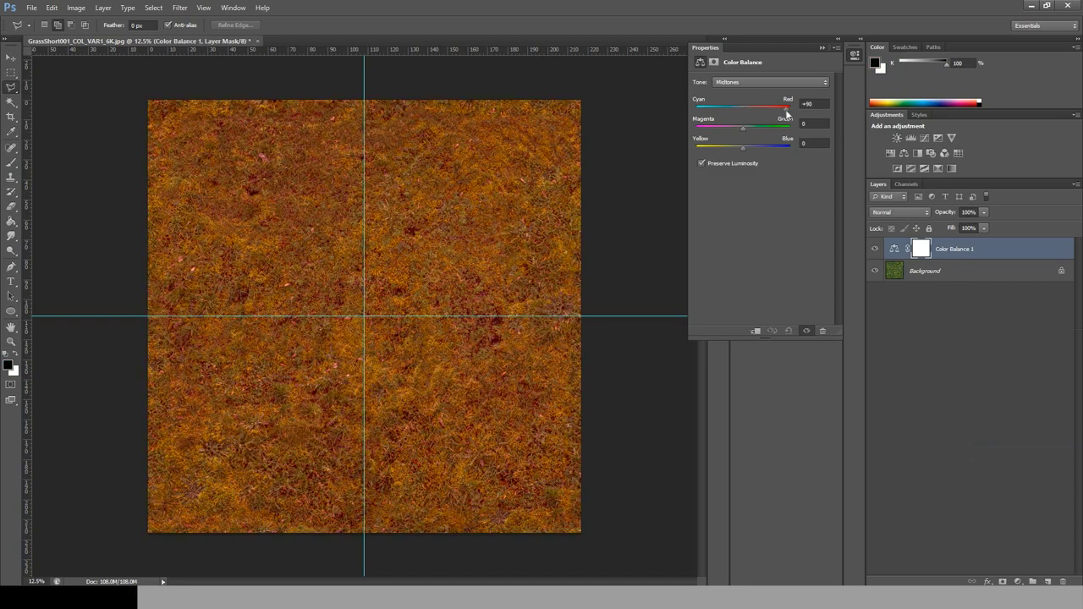
{"action": "left_click_drag", "start_coordinate": [749, 127], "coordinate": [731, 152]}
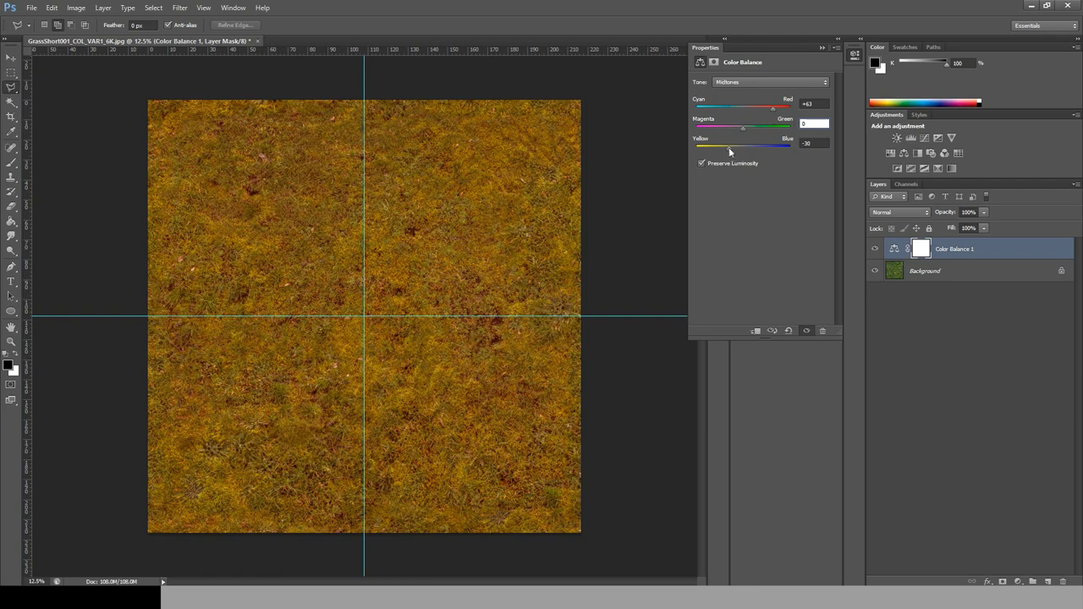
- Add a Hue/Saturation adjustment layer above the color balance and set the hue to -8
{"action": "left_click", "coordinate": [1021, 581]}
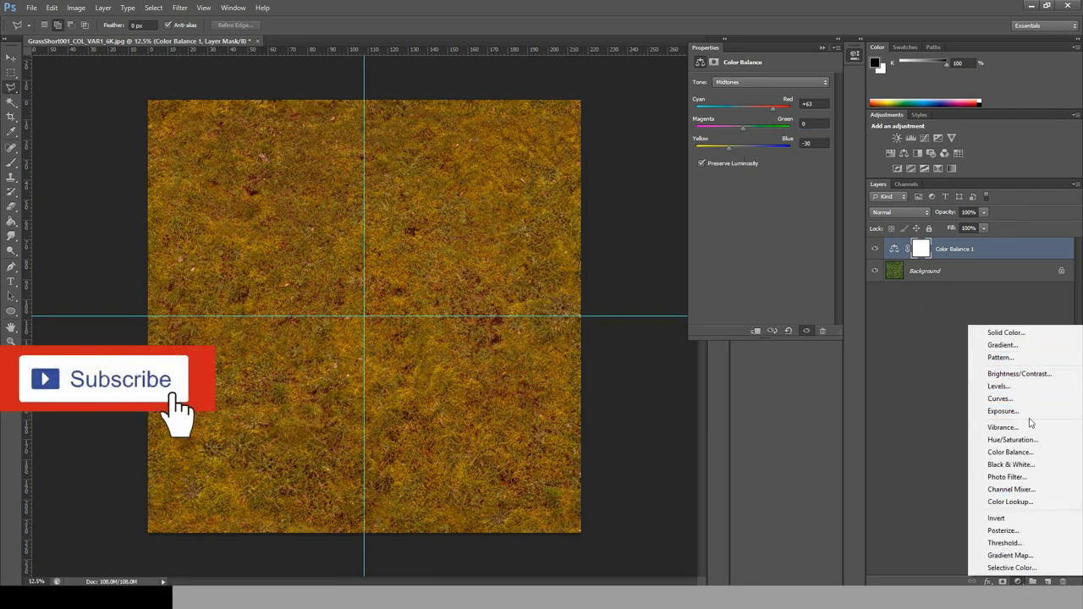
{"action": "left_click", "coordinate": [1009, 440]}
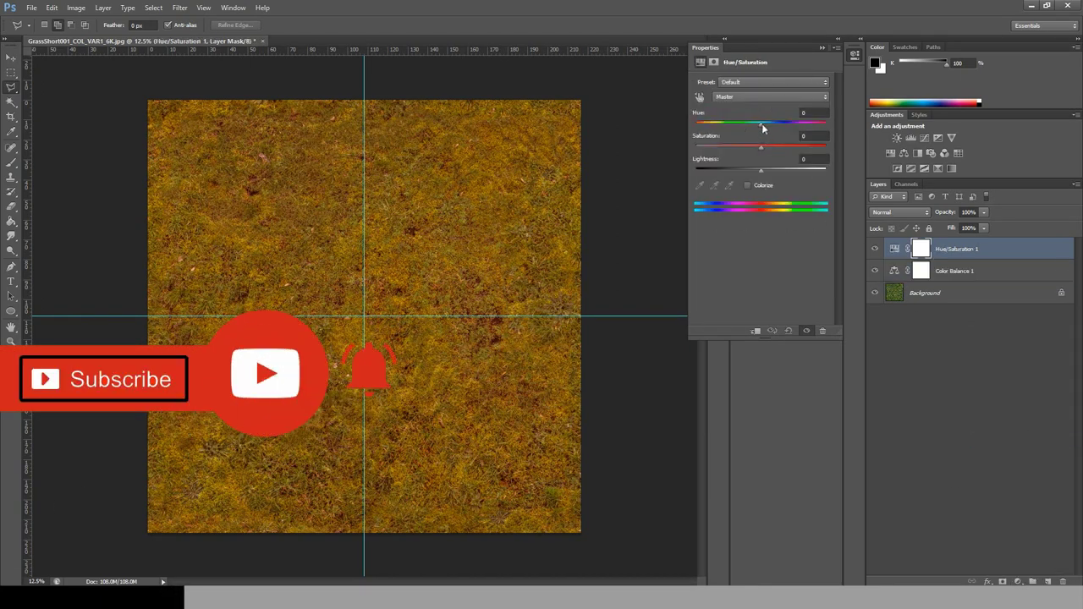
{"action": "left_click_drag", "start_coordinate": [765, 128], "coordinate": [758, 131]}
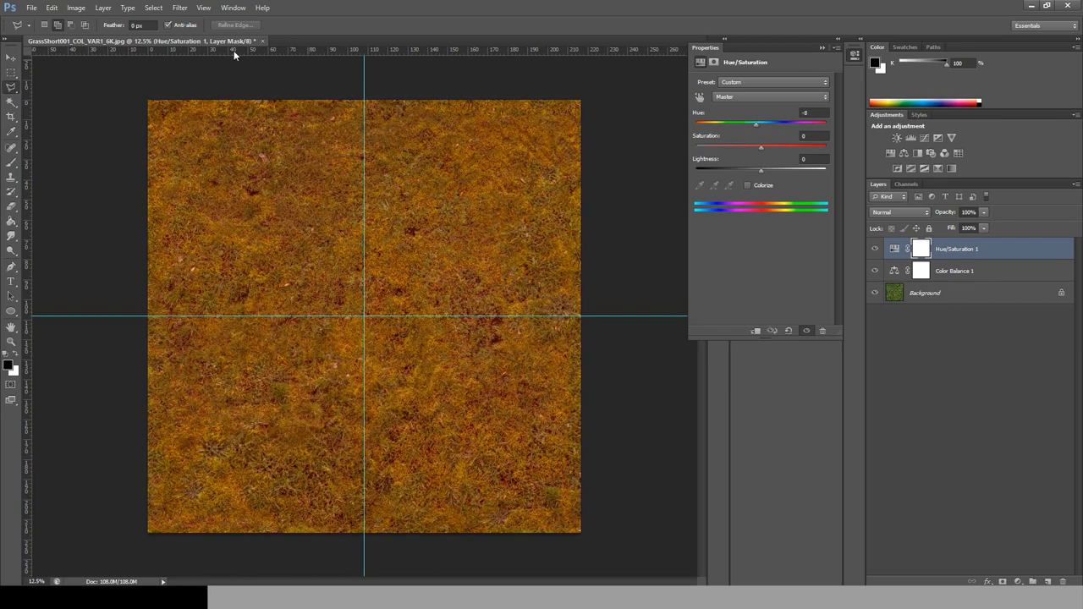
- Save the recolored grass texture as a JPEG named "new grass for tutorial" in the 6K folder
{"action": "left_click", "coordinate": [31, 7]}
{"action": "left_click", "coordinate": [50, 140]}
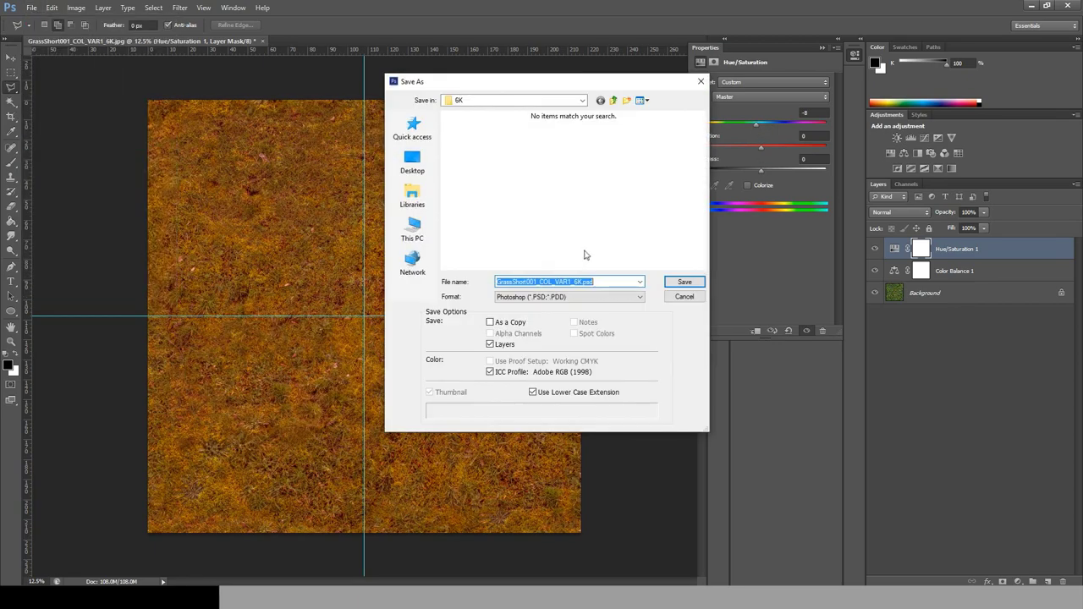
{"action": "left_click", "coordinate": [570, 301]}
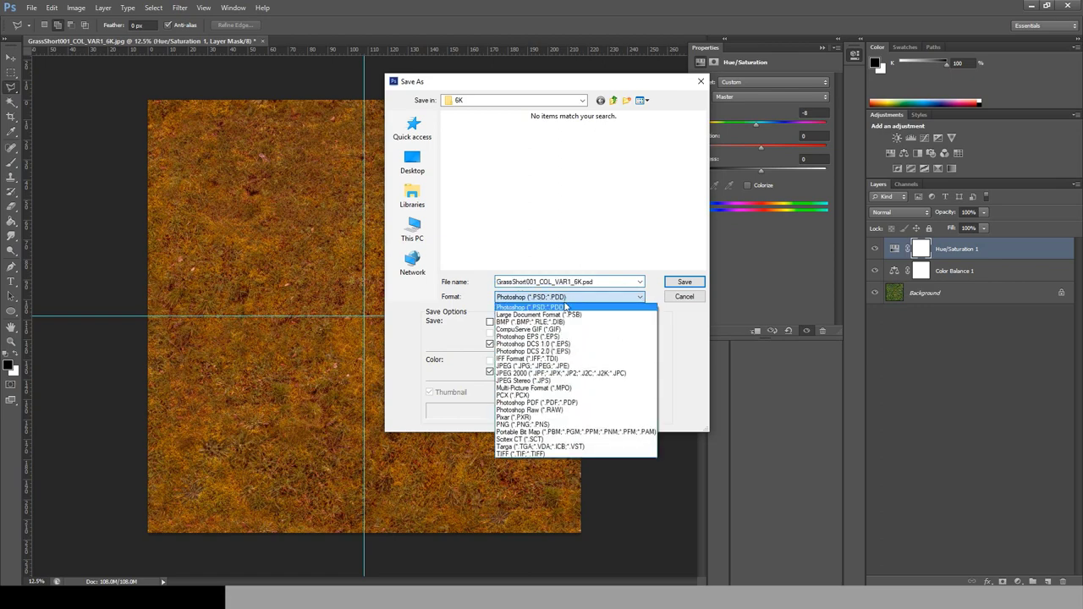
{"action": "left_click", "coordinate": [559, 362]}
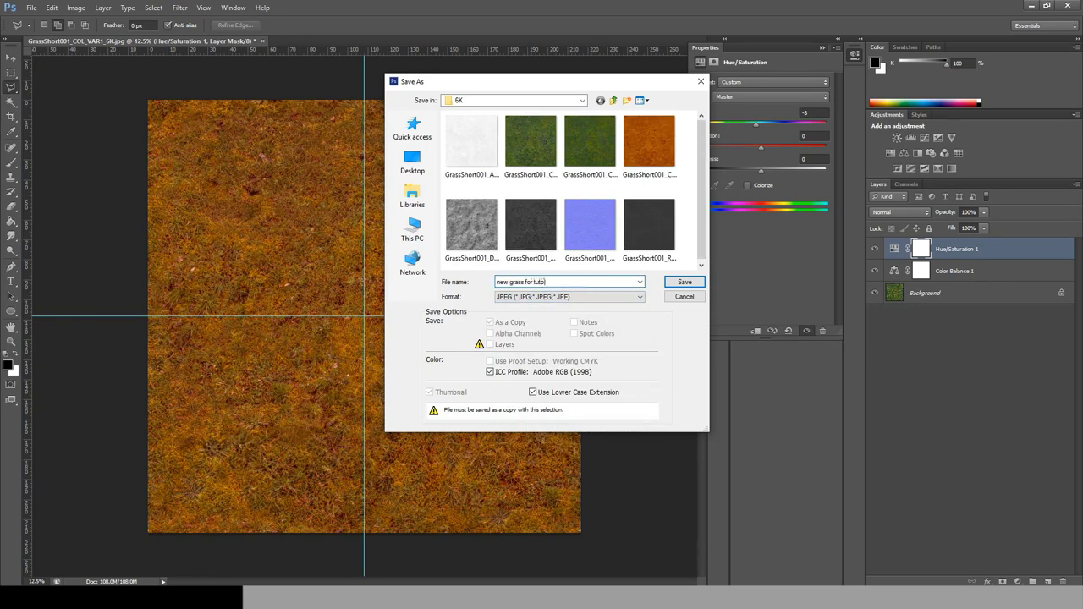
{"action": "key", "text": "Return"}
{"action": "left_click", "coordinate": [608, 168]}
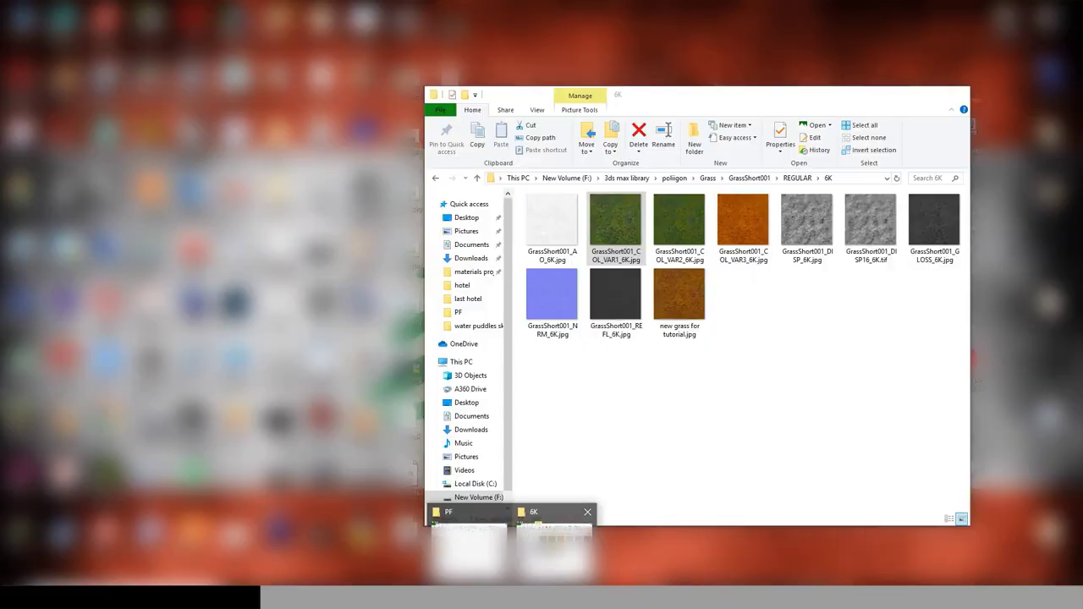
- Bring new grass for tutorial.jpg from the 6K folder into the 3ds Max material graph as a bitmap and show its parameters
{"action": "left_click", "coordinate": [550, 541]}
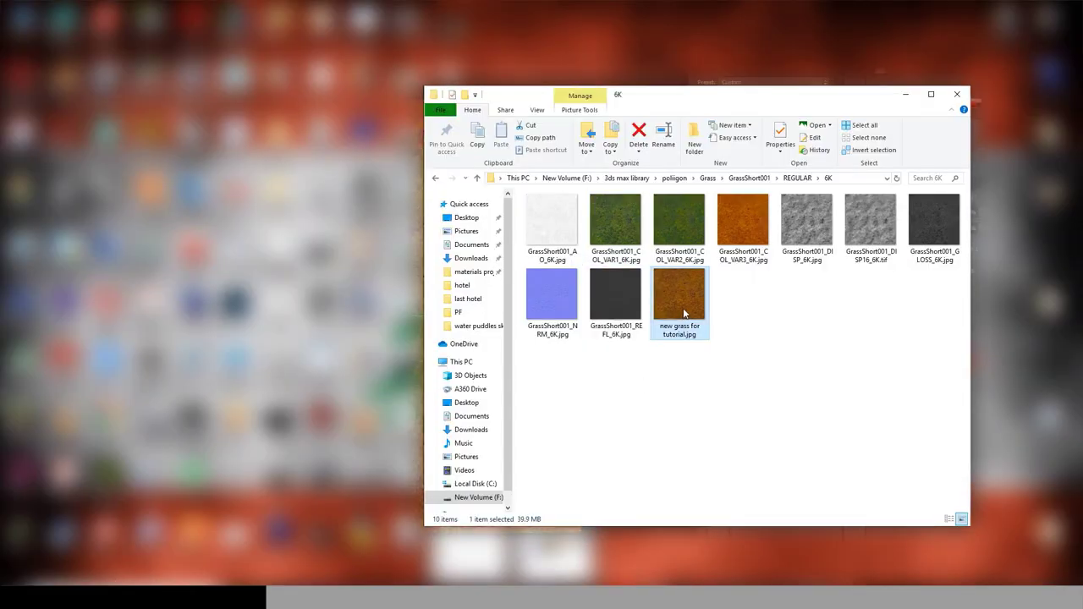
{"action": "left_click_drag", "start_coordinate": [685, 302], "coordinate": [257, 234]}
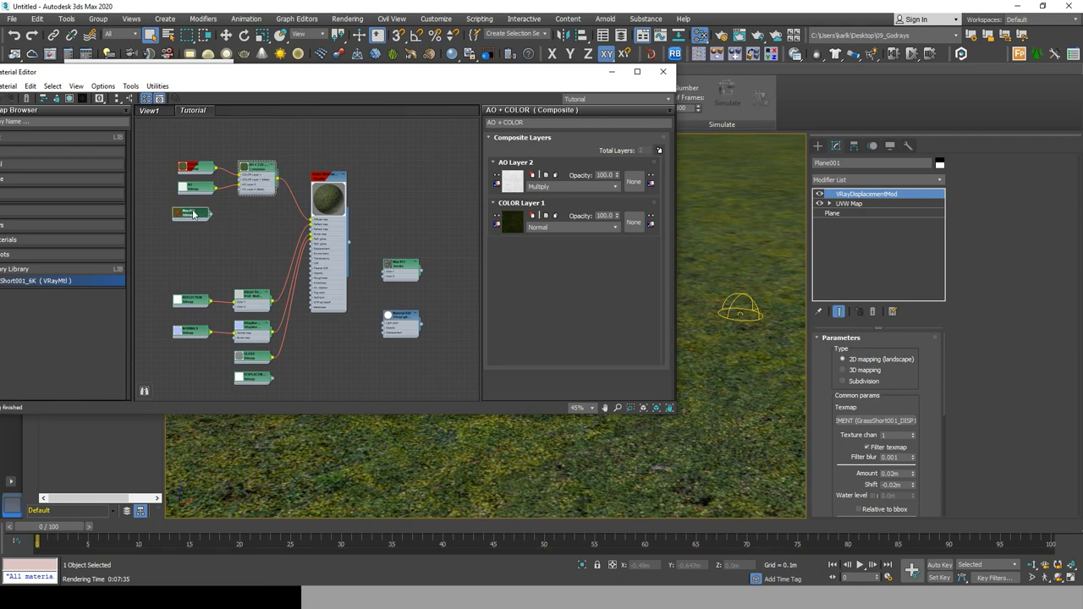
{"action": "double_click", "coordinate": [193, 214]}
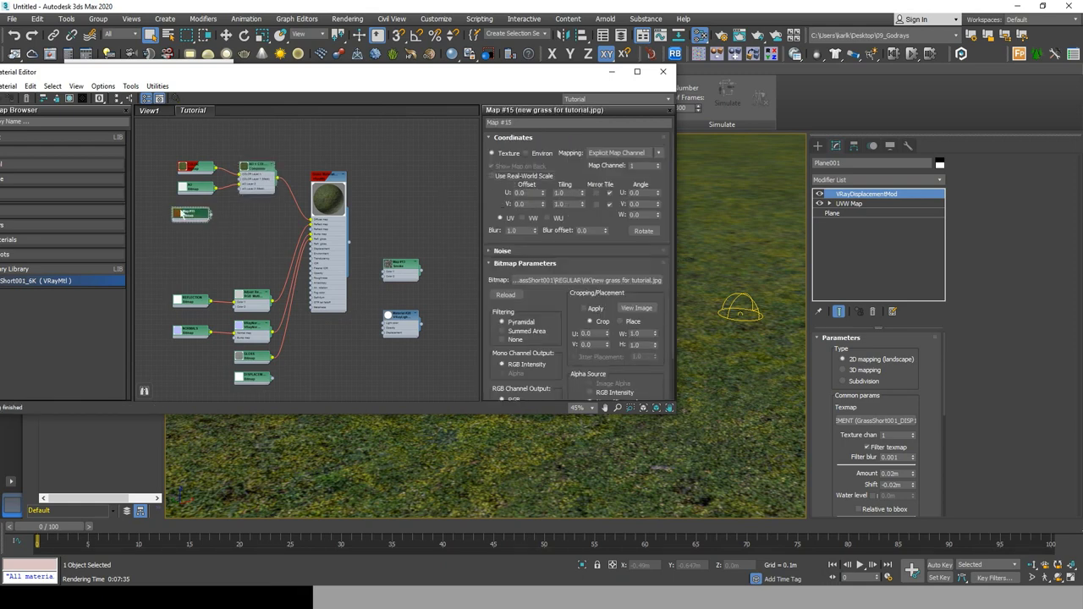
- Add a third layer to the AO + COLOR composite map and connect the new grass bitmap to it
{"action": "double_click", "coordinate": [260, 170]}
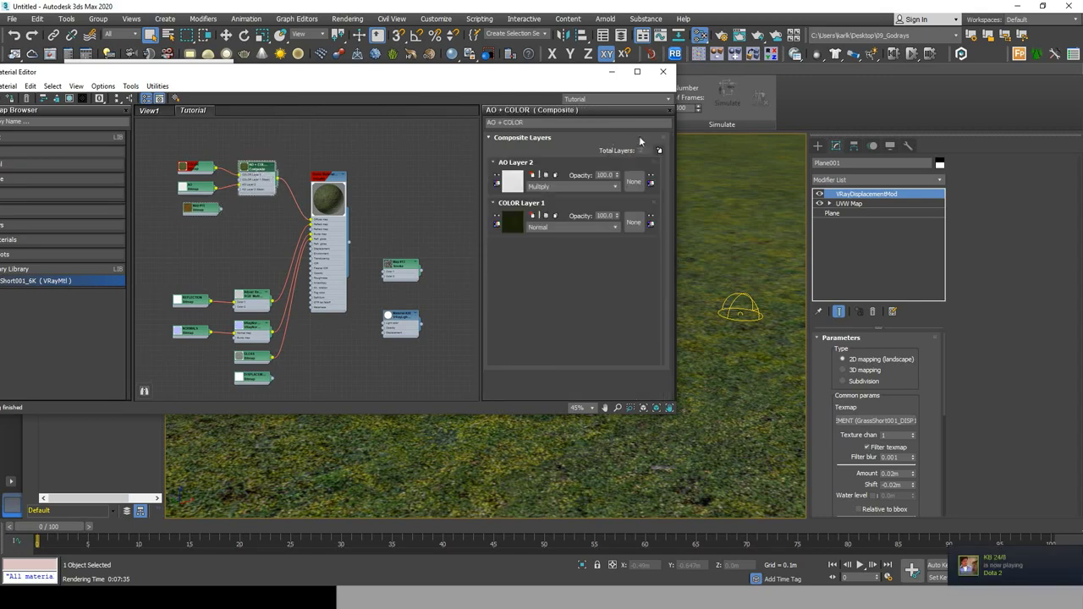
{"action": "left_click", "coordinate": [661, 150]}
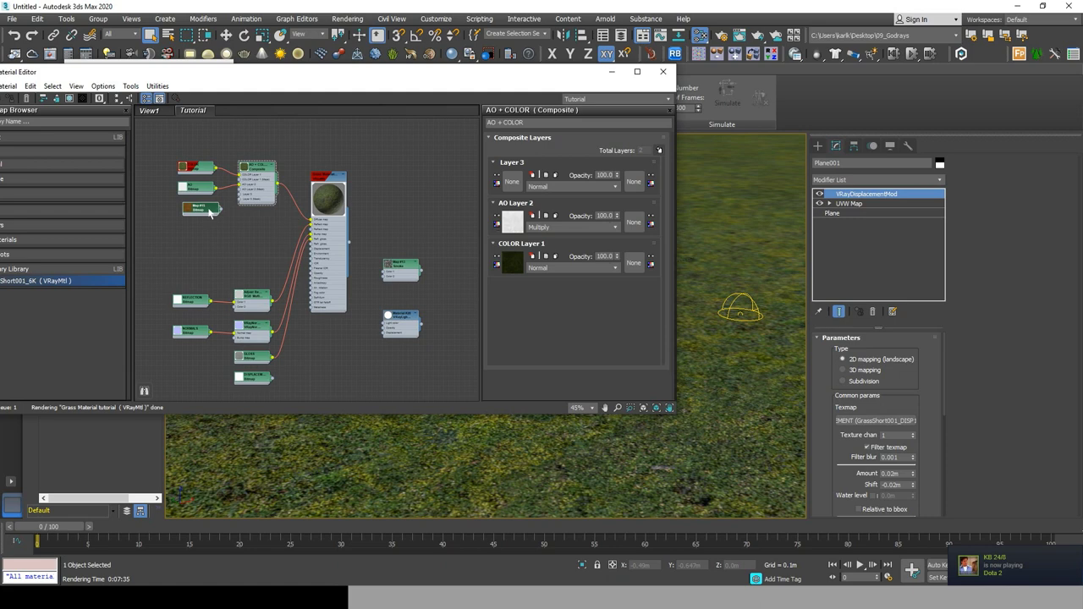
{"action": "left_click_drag", "start_coordinate": [217, 208], "coordinate": [241, 198]}
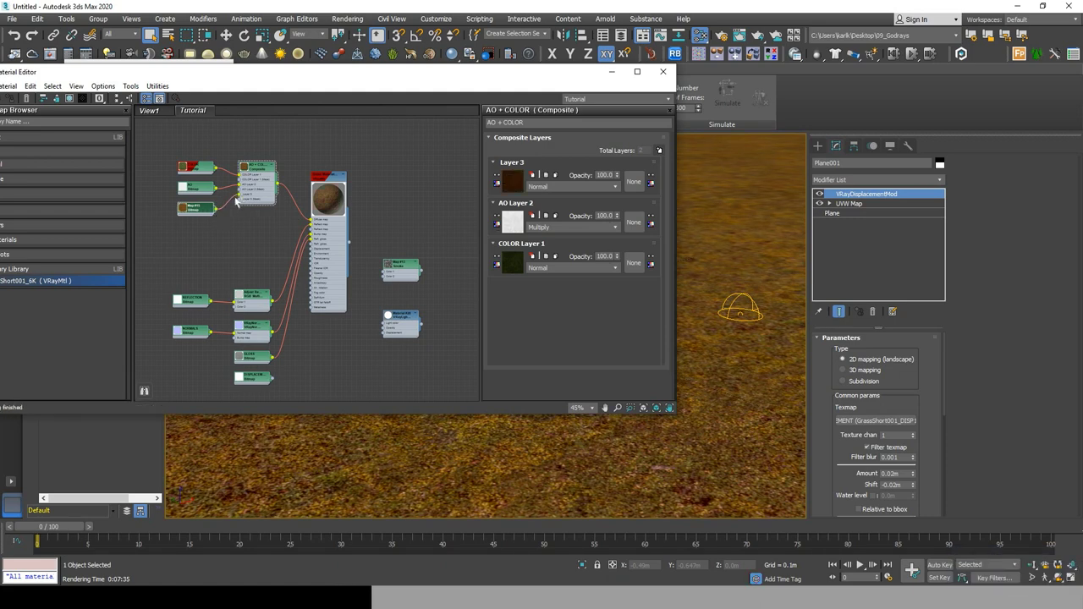
- Create a Dent map connected to the Layer 3 mask input of the AO + COLOR composite
{"action": "scroll", "coordinate": [237, 214], "scroll_direction": "up", "scroll_amount": 6}
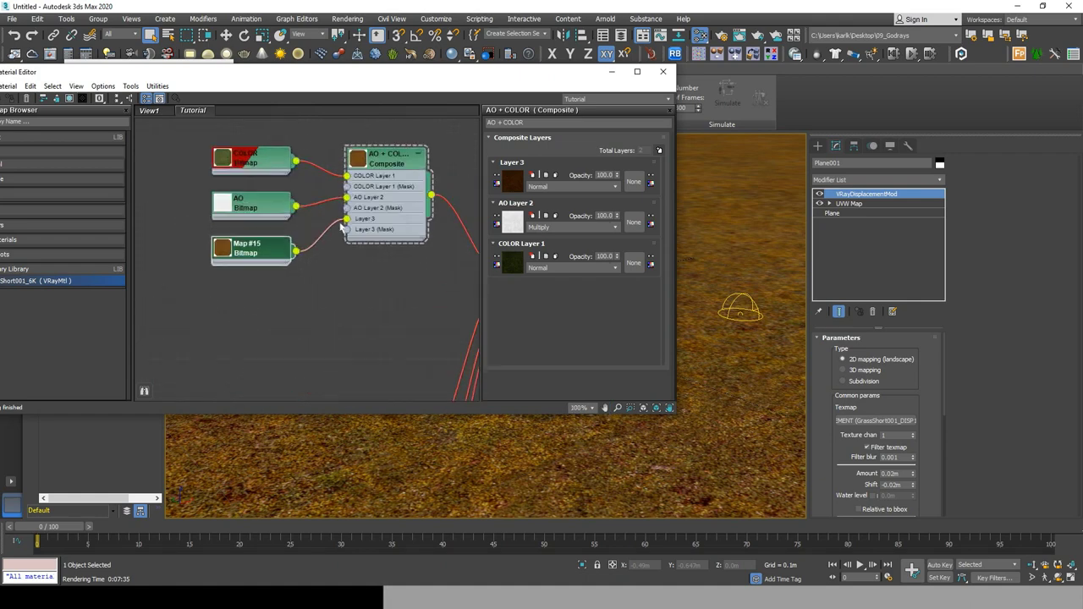
{"action": "middle_click_drag", "start_coordinate": [368, 261], "coordinate": [352, 229]}
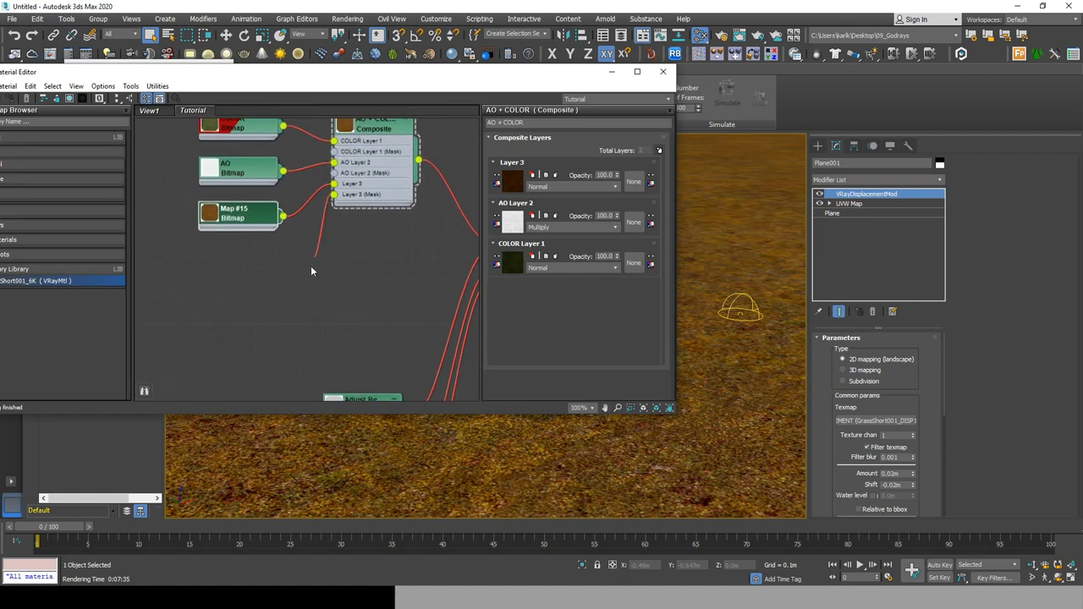
{"action": "left_click_drag", "start_coordinate": [310, 271], "coordinate": [303, 282]}
{"action": "mouse_move", "coordinate": [333, 289]}
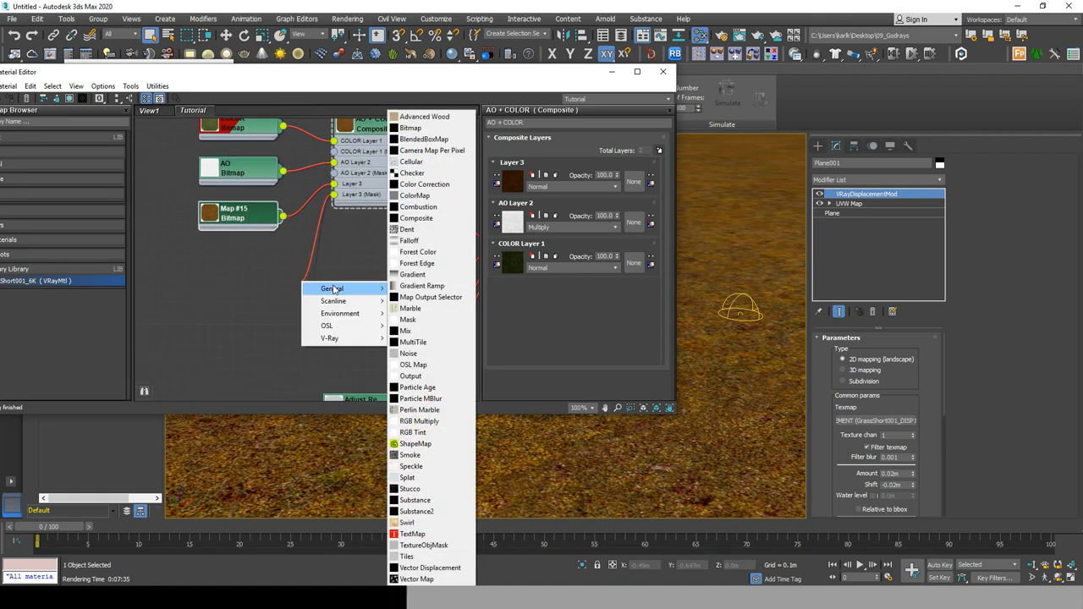
{"action": "left_click", "coordinate": [407, 230]}
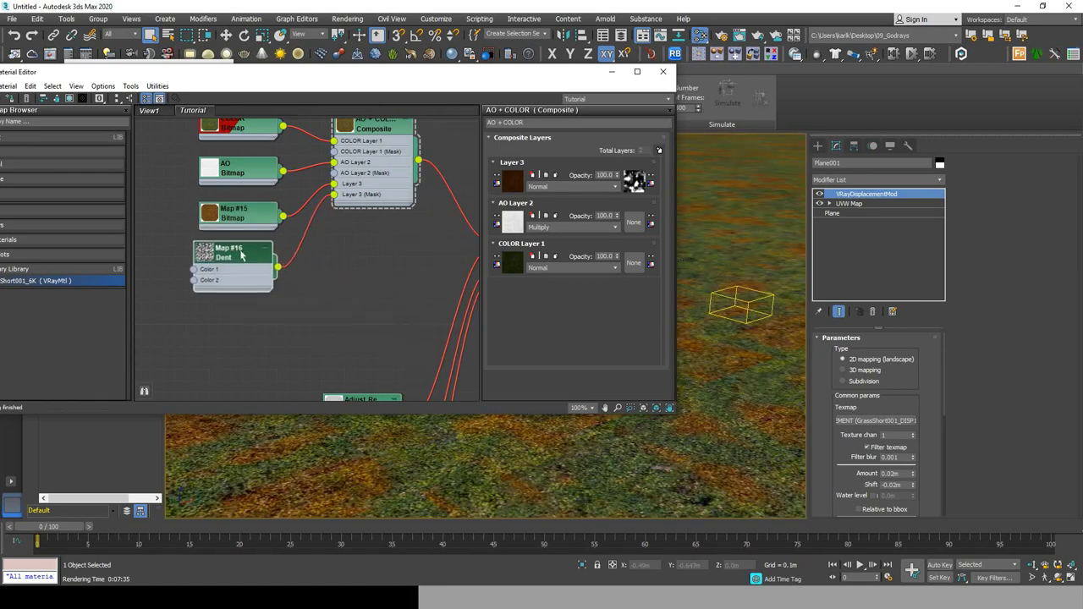
- Set the Dent map's size to 1000, strength to 10 and iterations to 1, and render the scene
{"action": "left_click_drag", "start_coordinate": [241, 254], "coordinate": [248, 264]}
{"action": "double_click", "coordinate": [248, 264]}
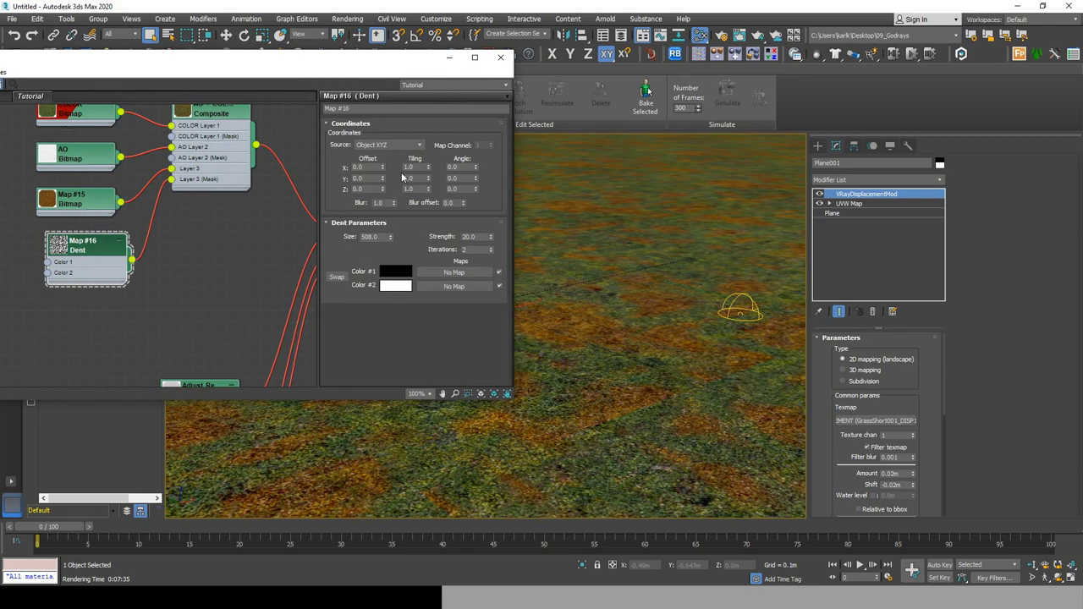
{"action": "left_click_drag", "start_coordinate": [390, 237], "coordinate": [313, 263]}
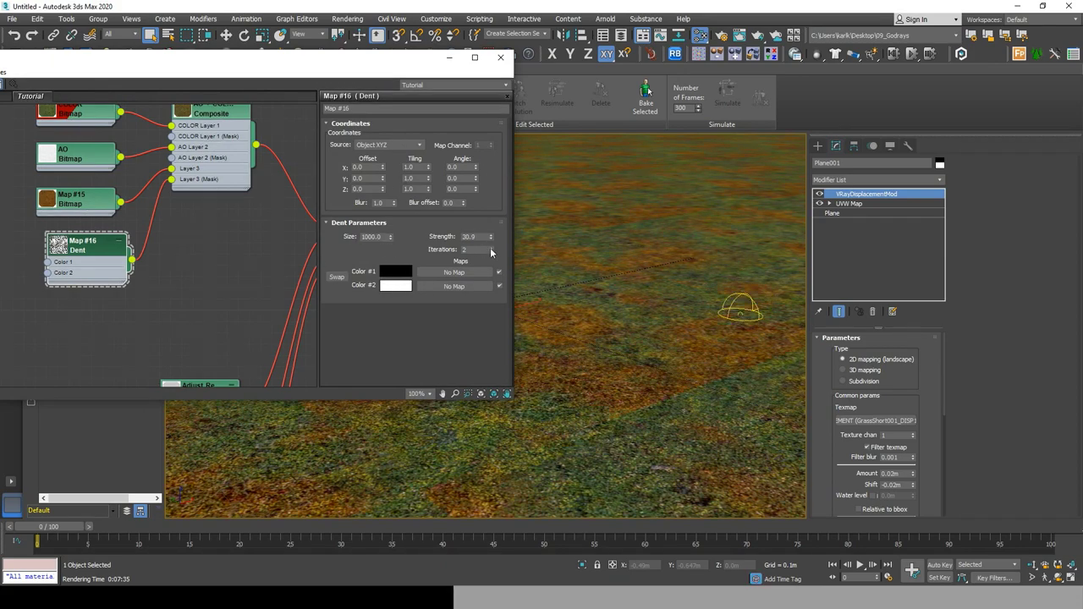
{"action": "key", "text": "shift+q"}
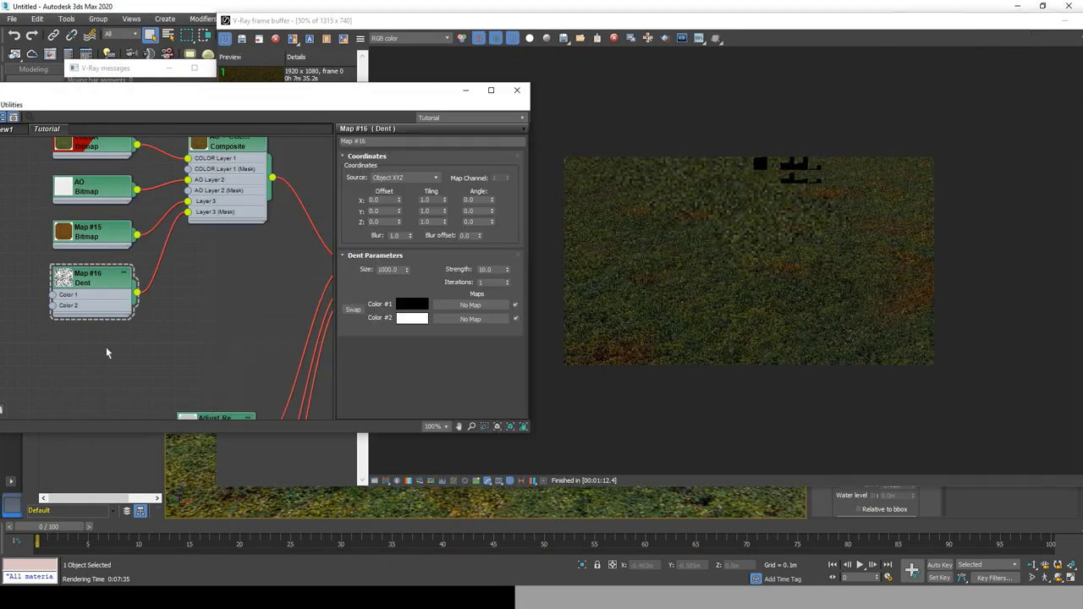
- Create a bitmap map below the Dent map, loading a black-and-white mask image from the F: drive
{"action": "right_click", "coordinate": [95, 347]}
{"action": "mouse_move", "coordinate": [156, 374]}
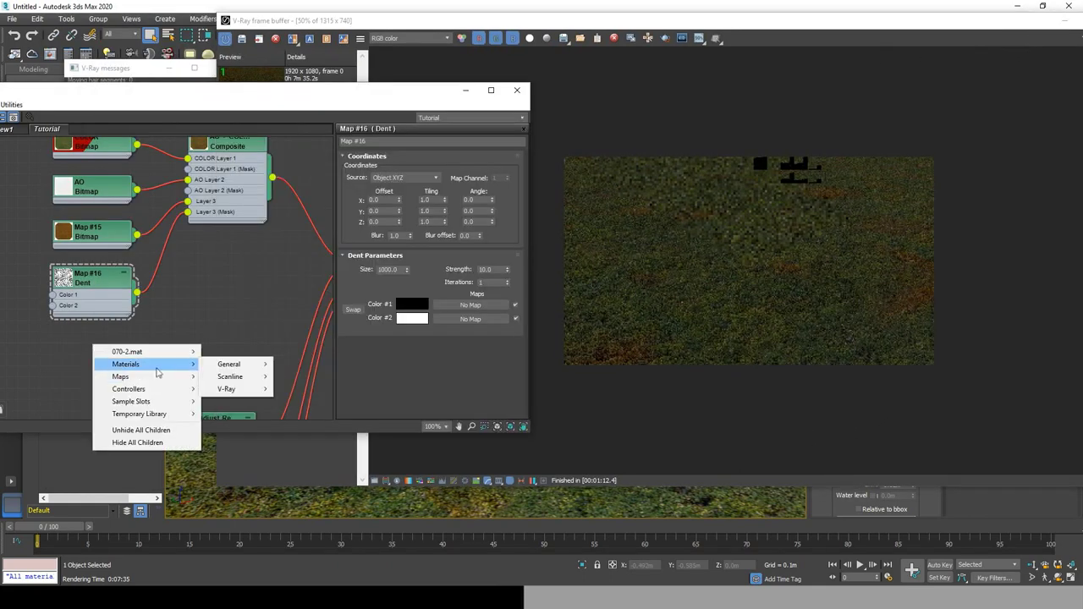
{"action": "mouse_move", "coordinate": [216, 367]}
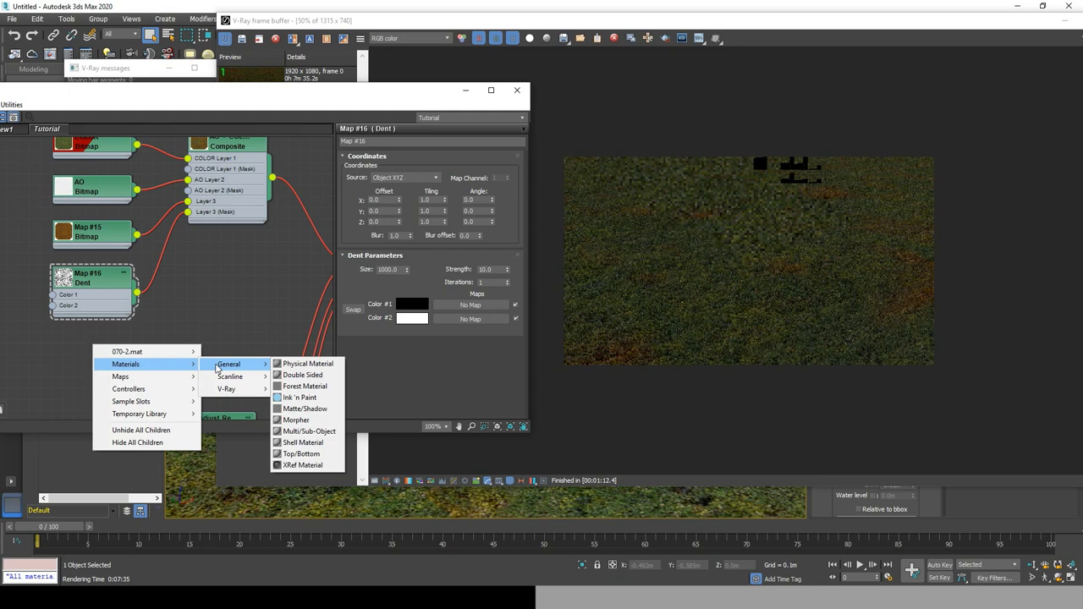
{"action": "mouse_move", "coordinate": [227, 388]}
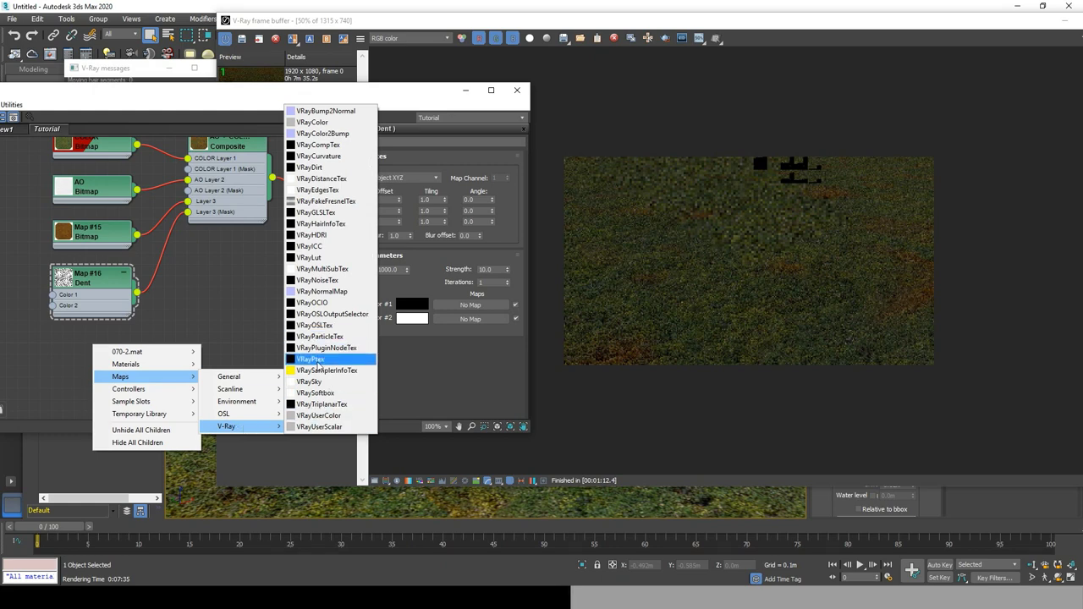
{"action": "left_click", "coordinate": [326, 129]}
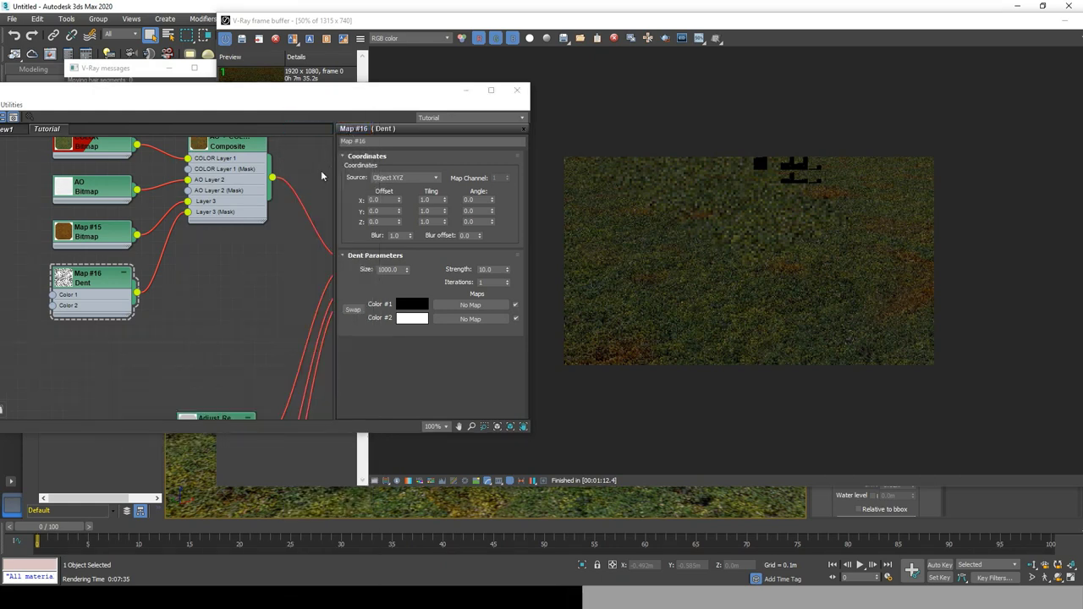
{"action": "scroll", "coordinate": [285, 221], "scroll_direction": "down", "scroll_amount": 3}
{"action": "scroll", "coordinate": [339, 203], "scroll_direction": "up", "scroll_amount": 10}
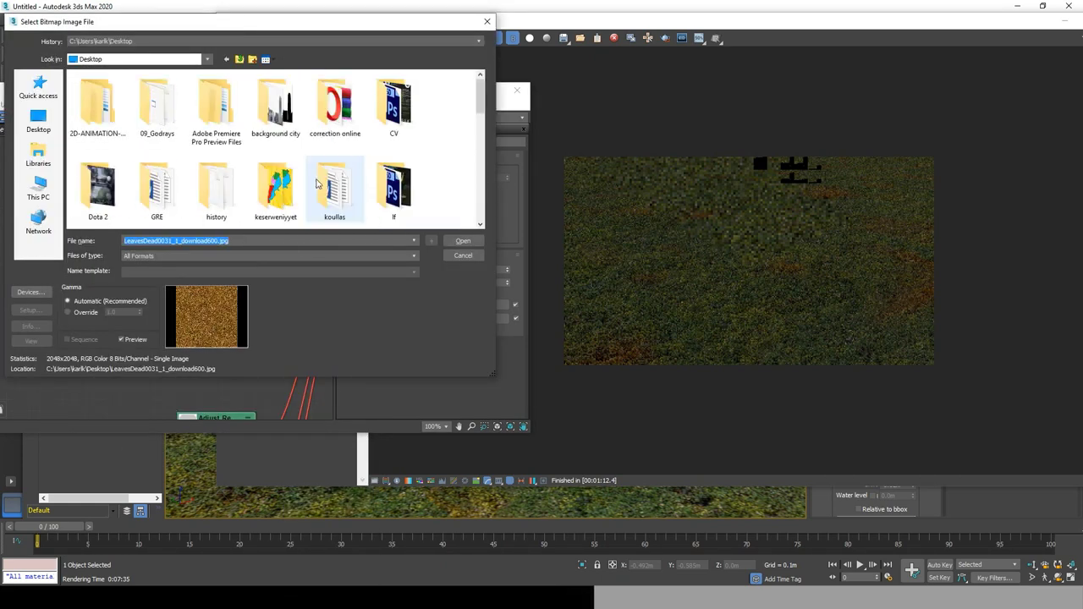
{"action": "left_click", "coordinate": [38, 188]}
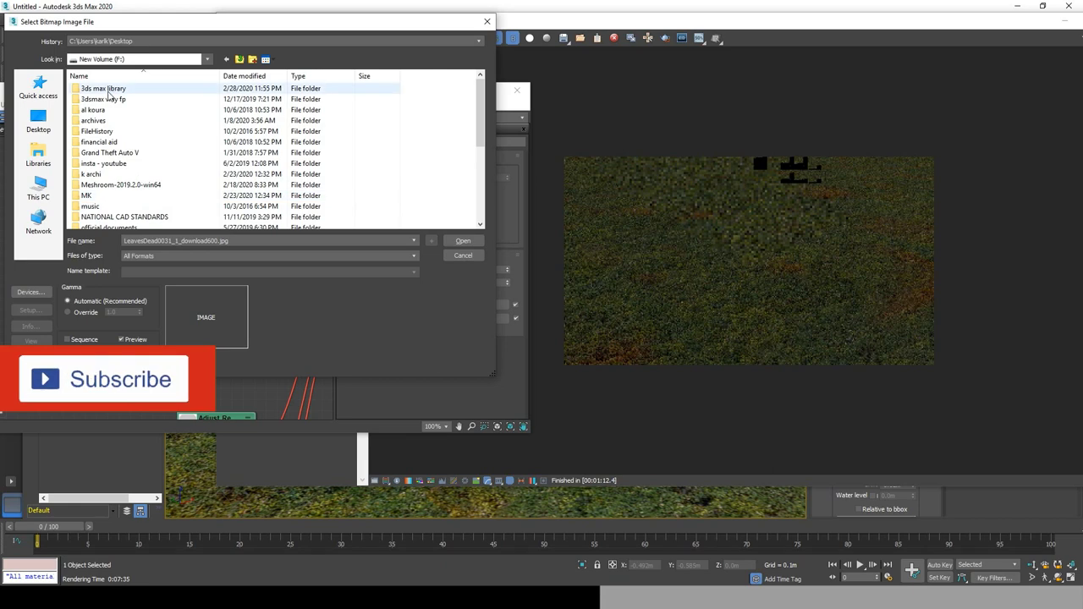
{"action": "double_click", "coordinate": [118, 189]}
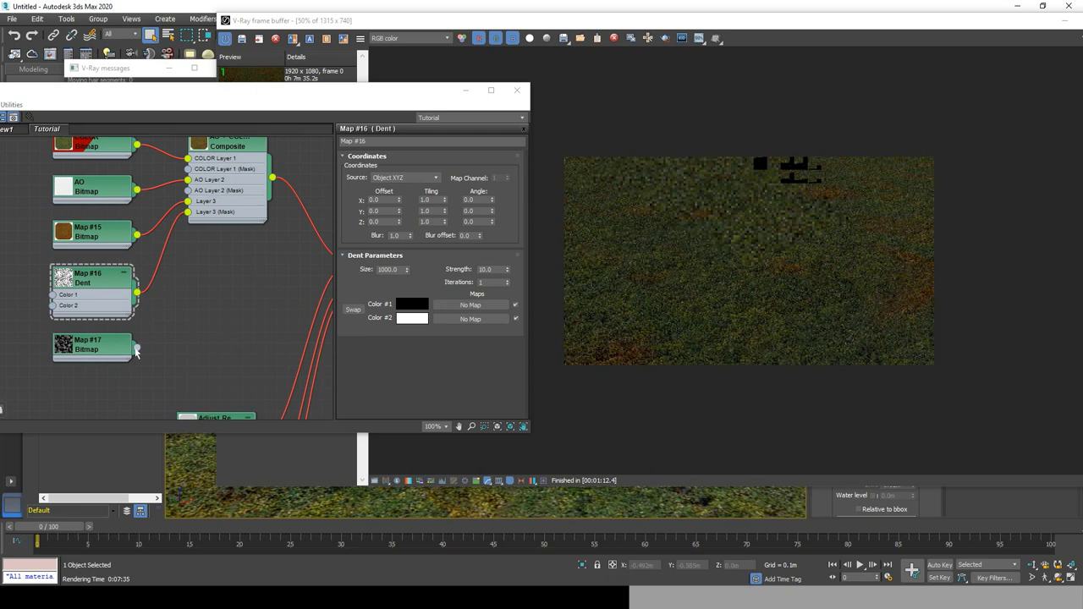
- Replace the Dent map in the composite's Layer 3 mask with the new mask bitmap and render the scene
{"action": "left_click_drag", "start_coordinate": [188, 217], "coordinate": [165, 297]}
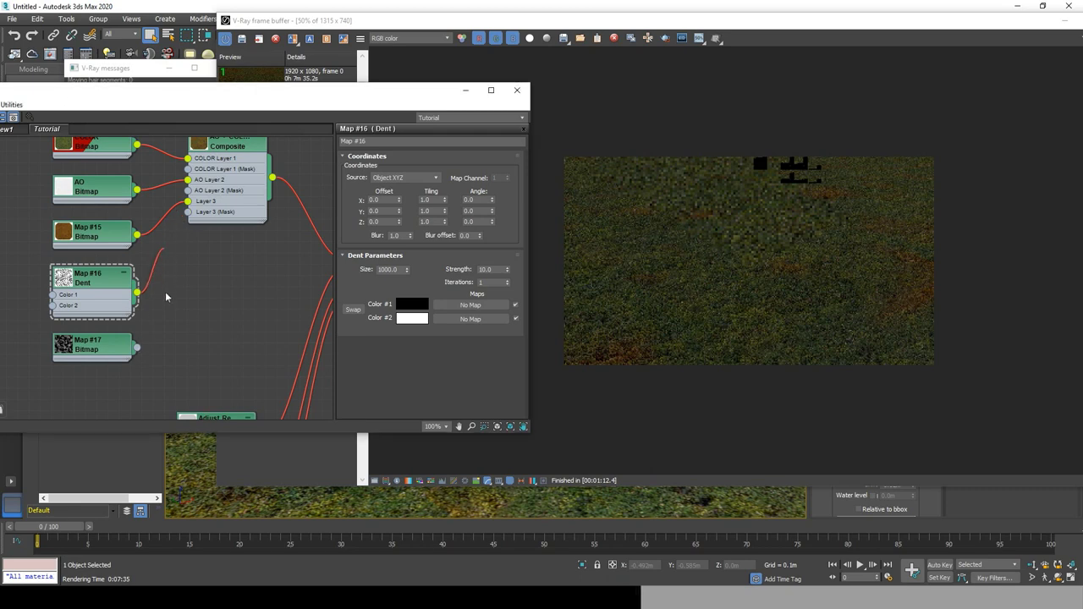
{"action": "left_click", "coordinate": [108, 346]}
{"action": "key", "text": "shift+q"}
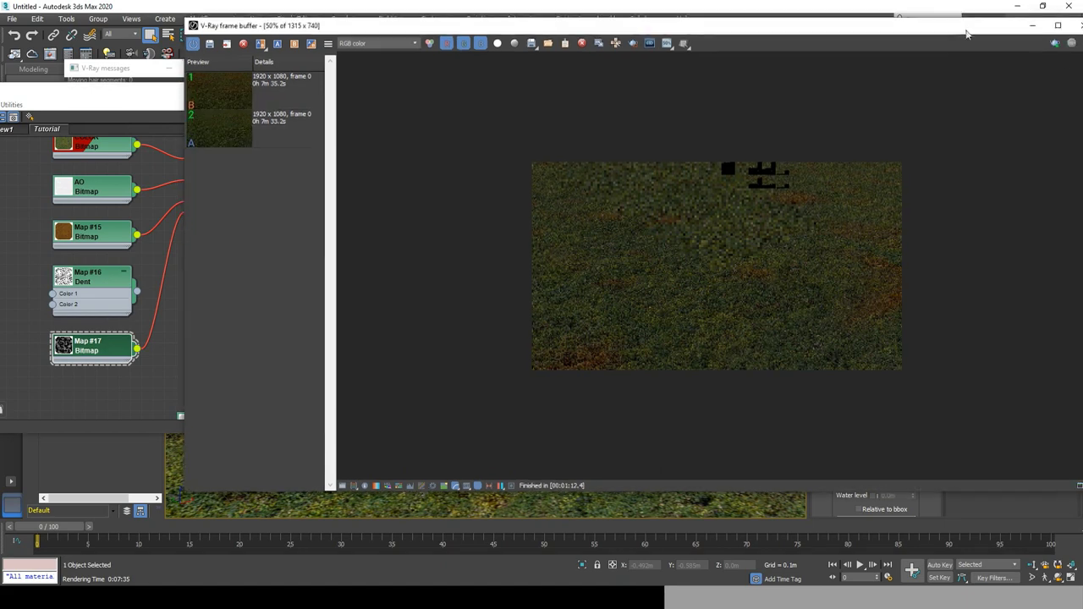
- Turn off real-world scale for the mask bitmap and set its U and V tiling to 1.0
{"action": "left_click", "coordinate": [152, 101]}
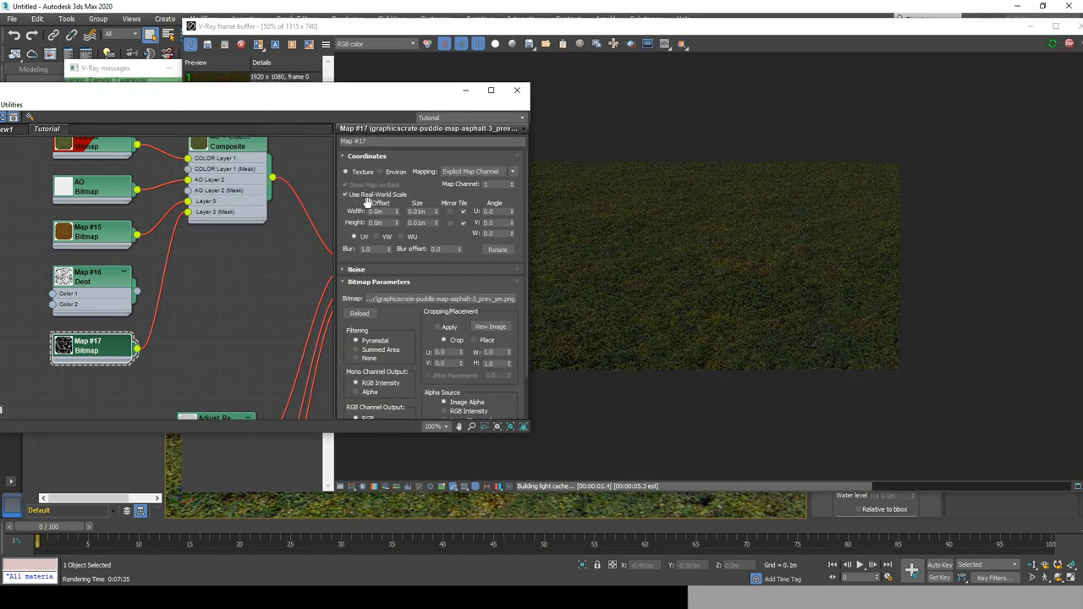
{"action": "left_click", "coordinate": [375, 194]}
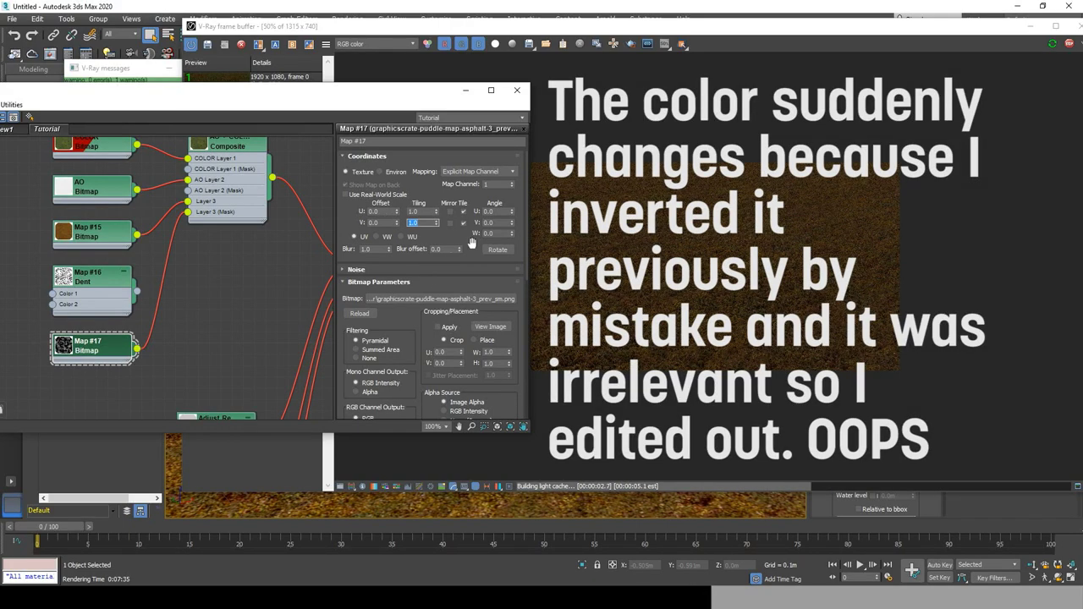
- Create a VRayLightMtl with the mask bitmap as its light color and apply it to the plane to preview the mask
{"action": "left_click_drag", "start_coordinate": [136, 350], "coordinate": [198, 356]}
{"action": "mouse_move", "coordinate": [254, 395]}
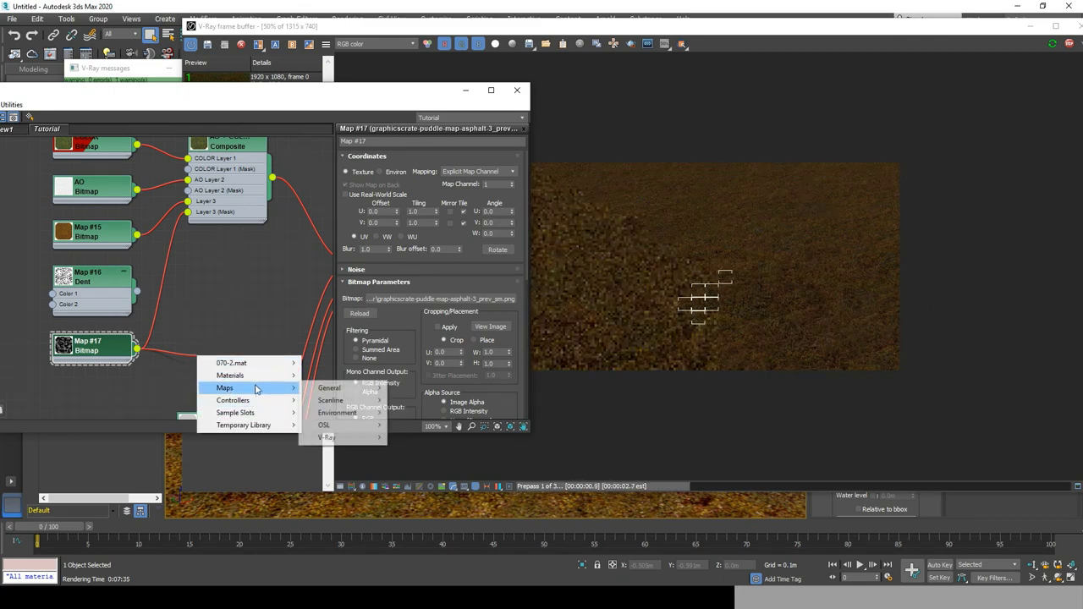
{"action": "mouse_move", "coordinate": [356, 391]}
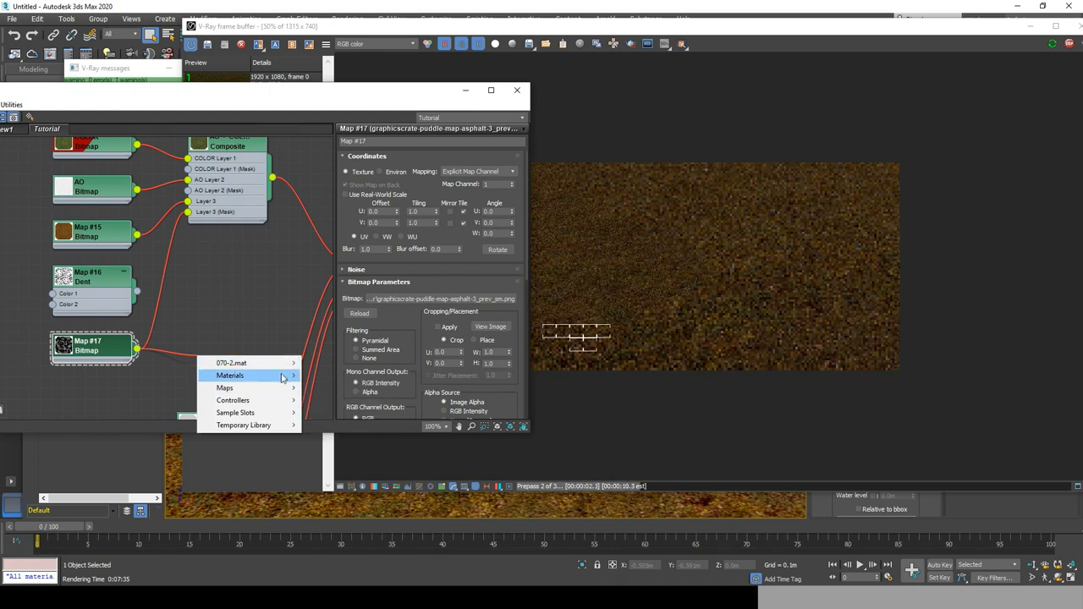
{"action": "mouse_move", "coordinate": [283, 375]}
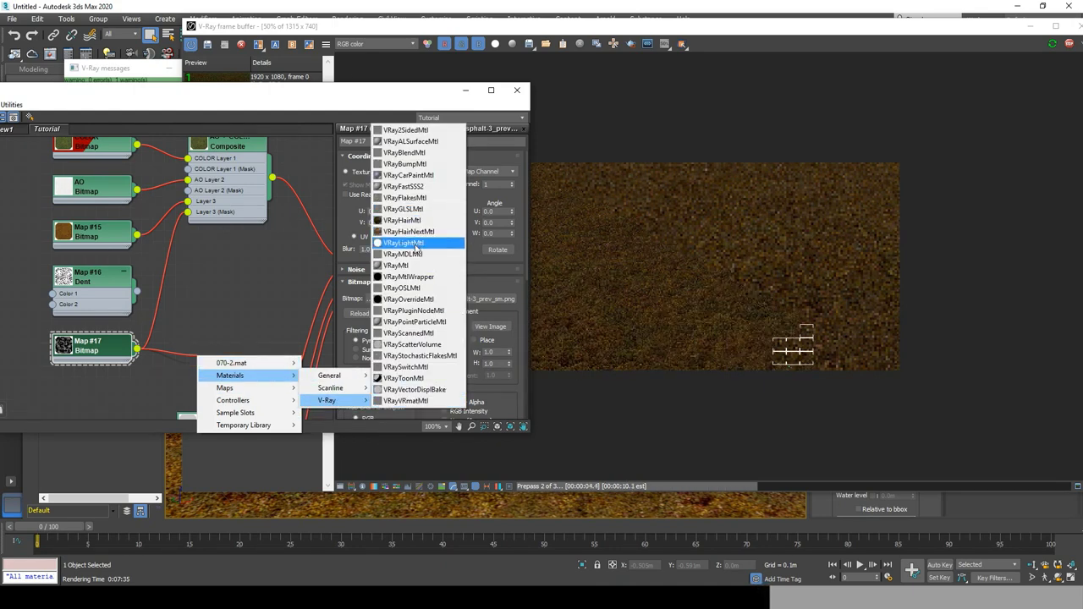
{"action": "left_click", "coordinate": [404, 243]}
{"action": "left_click", "coordinate": [217, 374]}
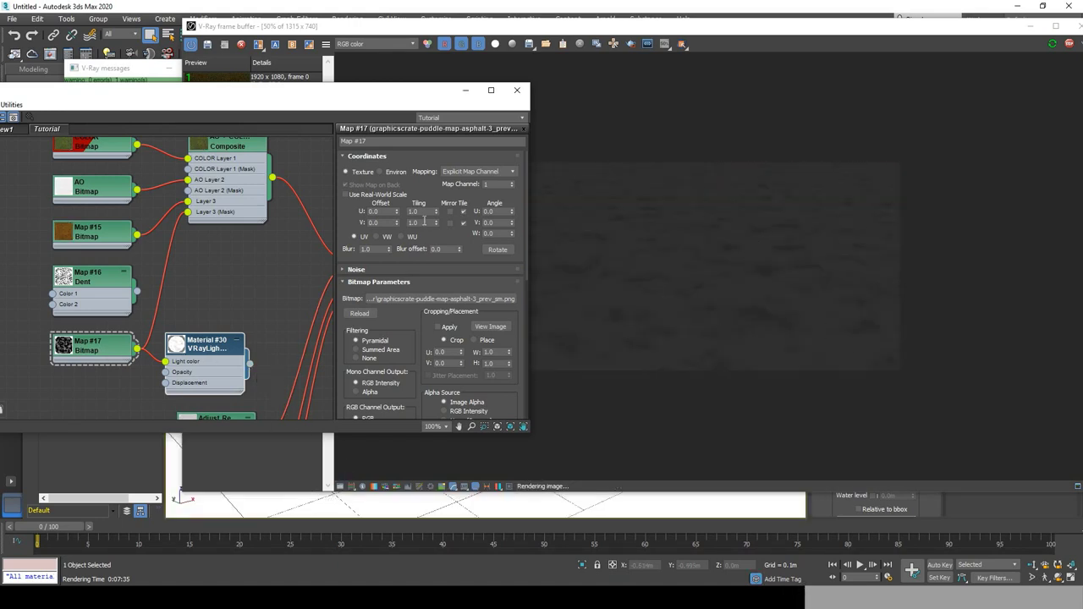
- Set the mask bitmap's U and V tiling to 0.1 and turn off its Invert output option
{"action": "key", "text": "Tab"}
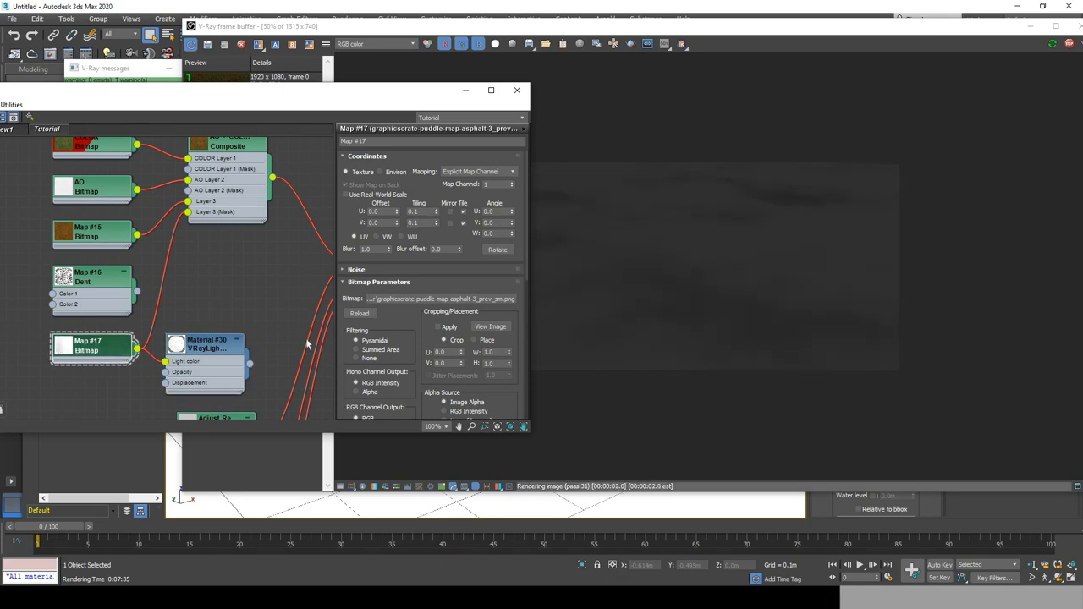
{"action": "left_click", "coordinate": [365, 284]}
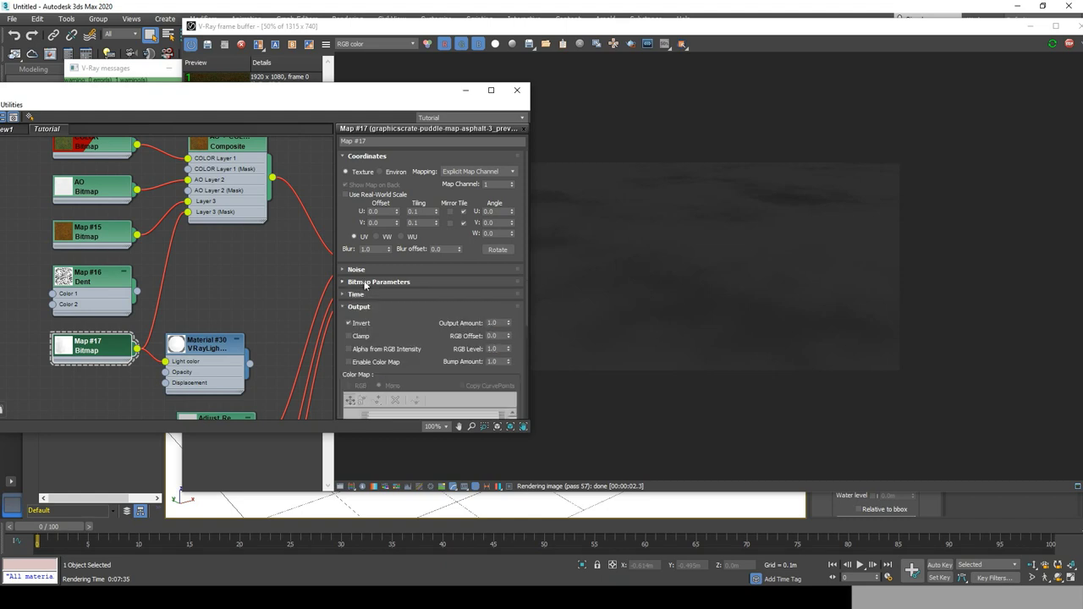
{"action": "scroll", "coordinate": [405, 376], "scroll_direction": "down", "scroll_amount": 2}
{"action": "left_click", "coordinate": [364, 274]}
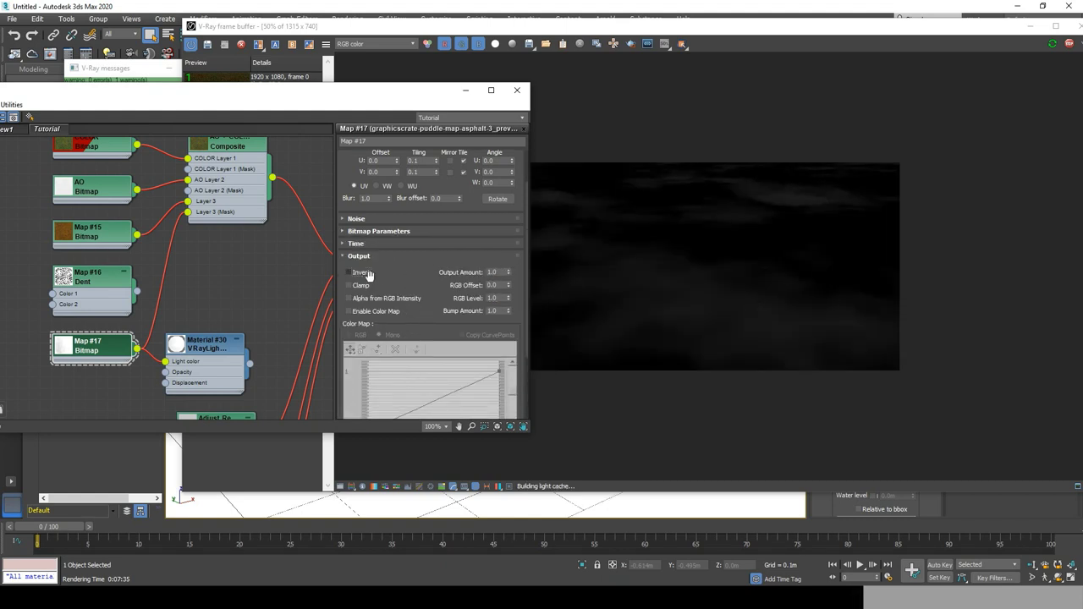
- Raise the mask bitmap's output amount to 3.69 to strengthen the mask contrast
{"action": "left_click", "coordinate": [507, 271]}
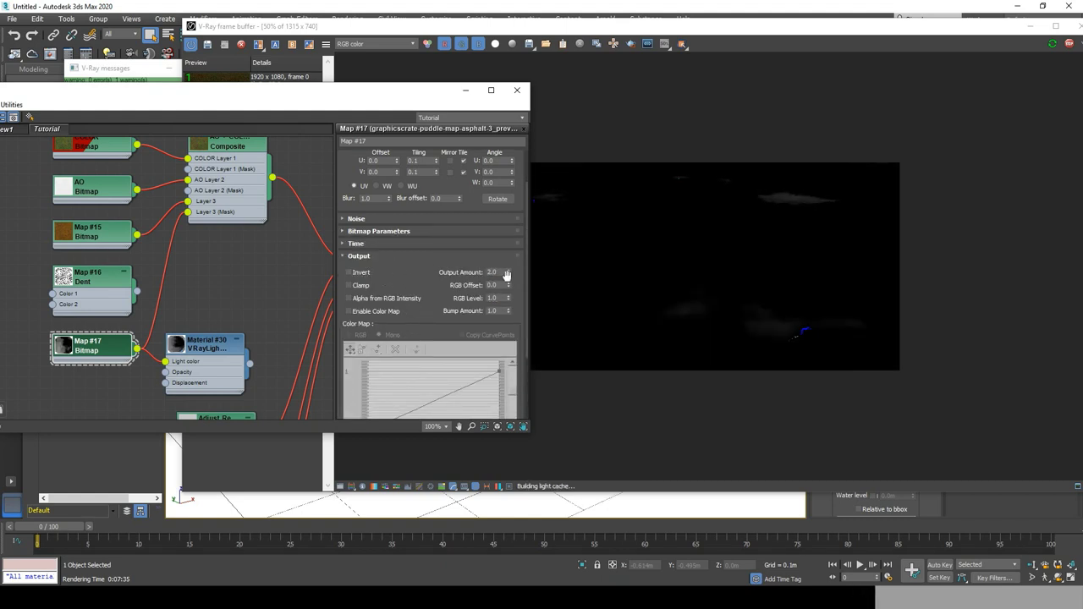
{"action": "right_click", "coordinate": [507, 274]}
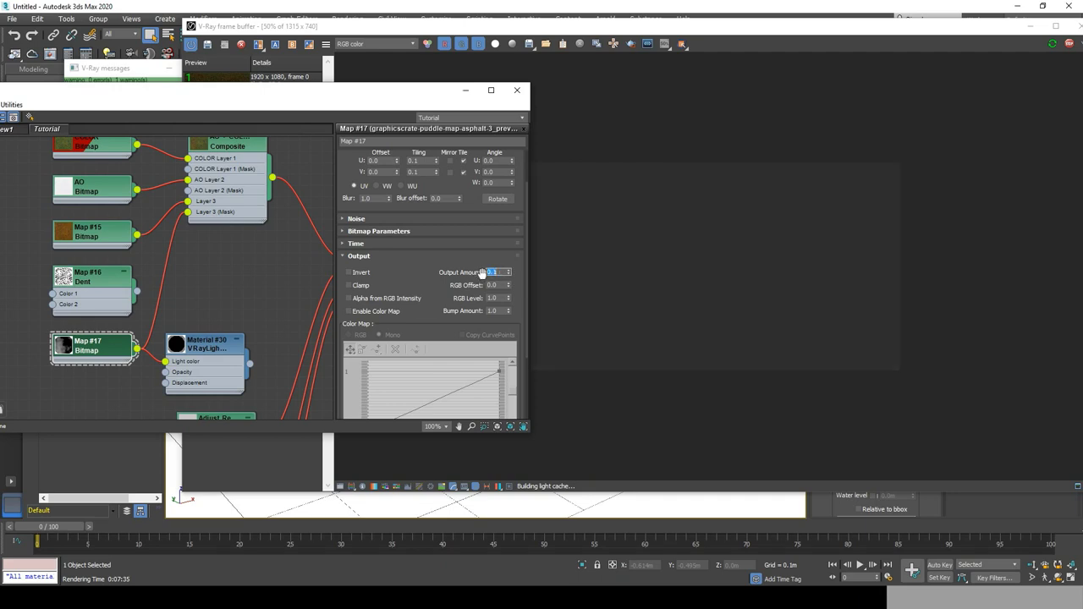
{"action": "key", "text": "Return"}
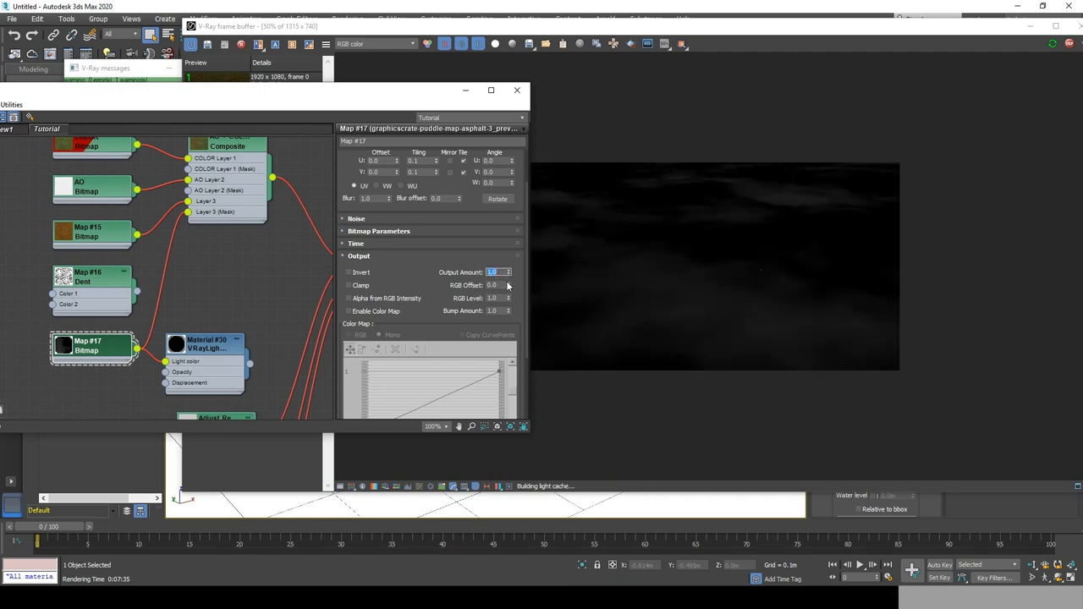
{"action": "left_click_drag", "start_coordinate": [508, 271], "coordinate": [509, 218]}
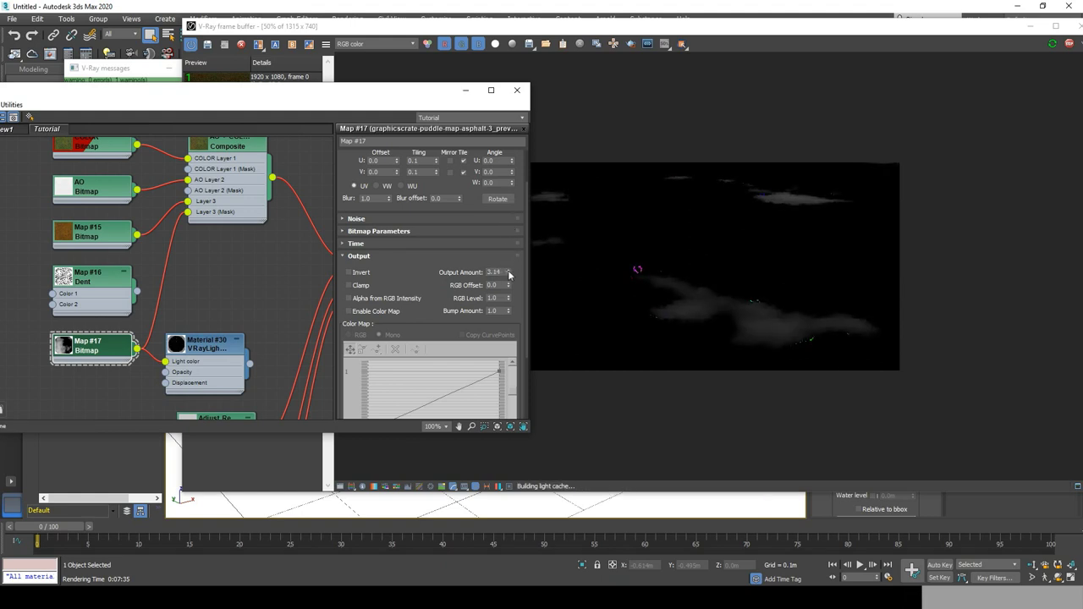
{"action": "left_click_drag", "start_coordinate": [510, 273], "coordinate": [510, 236]}
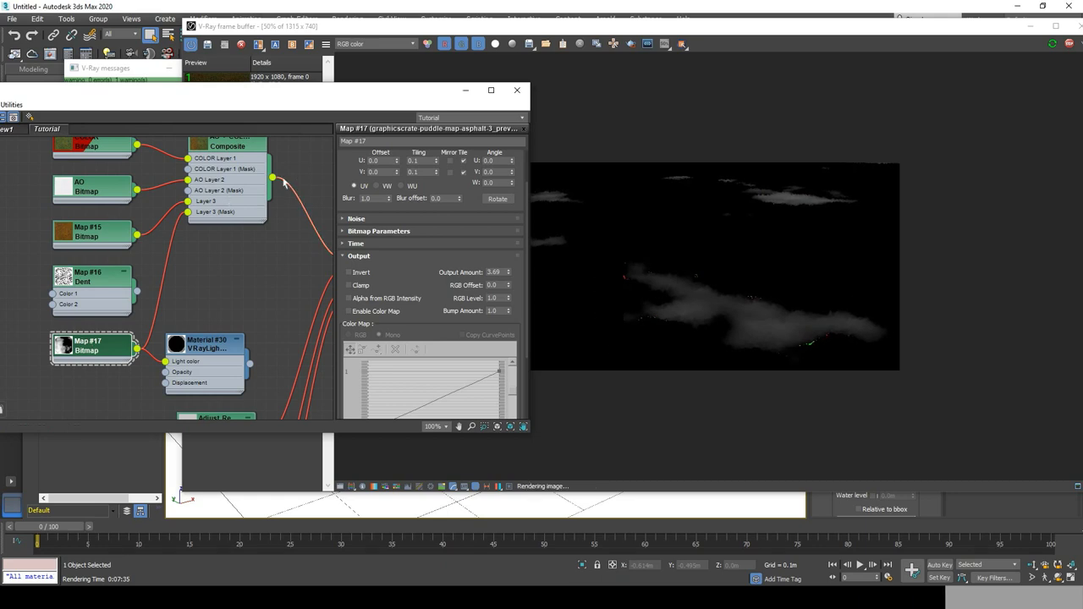
- Reapply the grass material to the plane in place of the light material used for previewing the mask
{"action": "scroll", "coordinate": [235, 299], "scroll_direction": "down", "scroll_amount": 6}
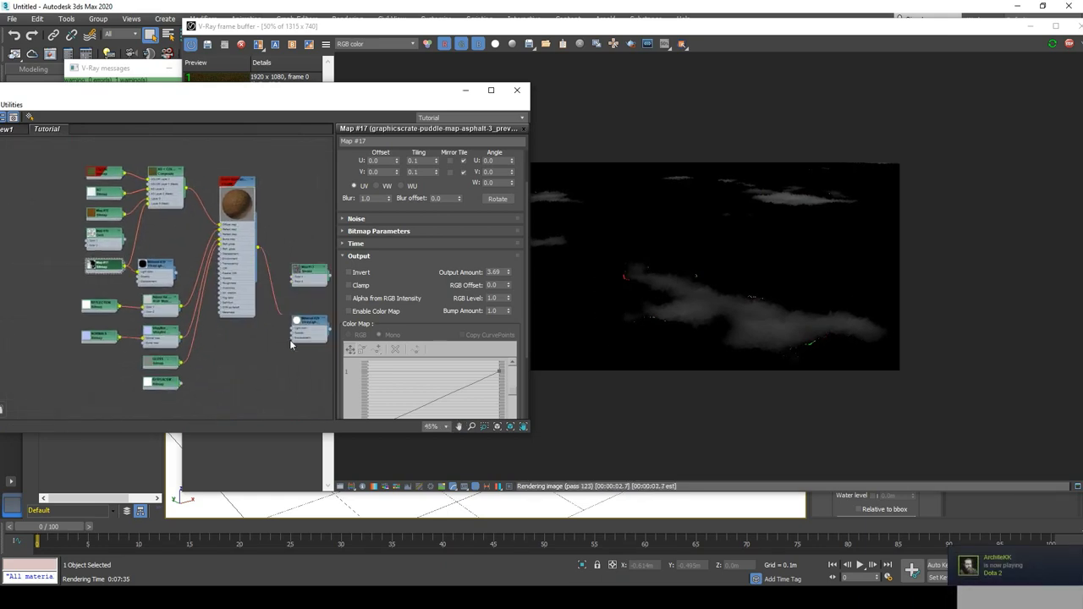
{"action": "key", "text": "Delete"}
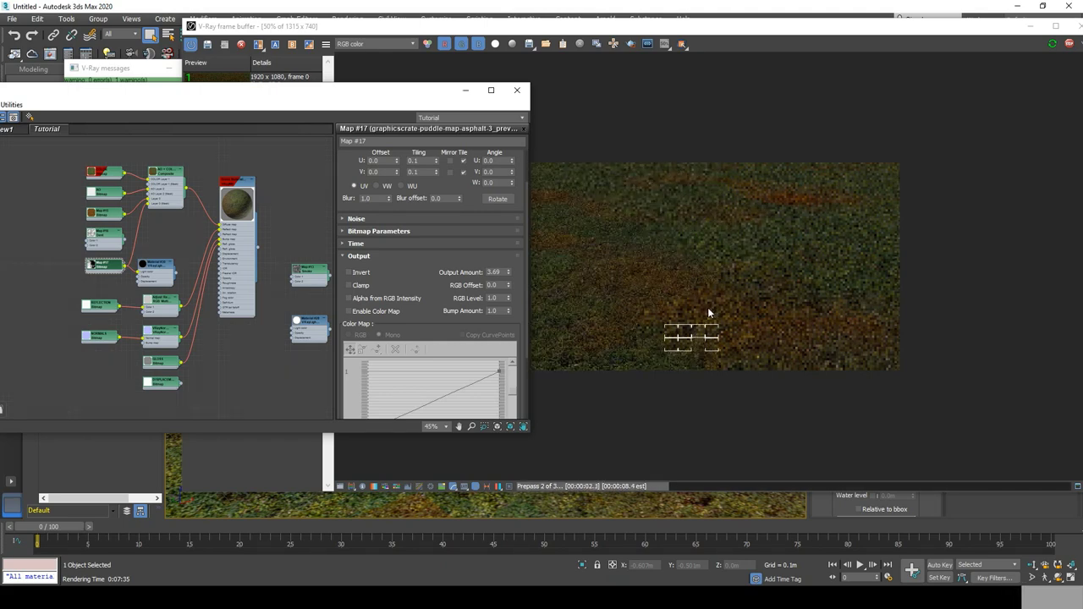
- Stop the interactive render and start a production render of the grass plane at 1920 x 1080
{"action": "left_click", "coordinate": [939, 55]}
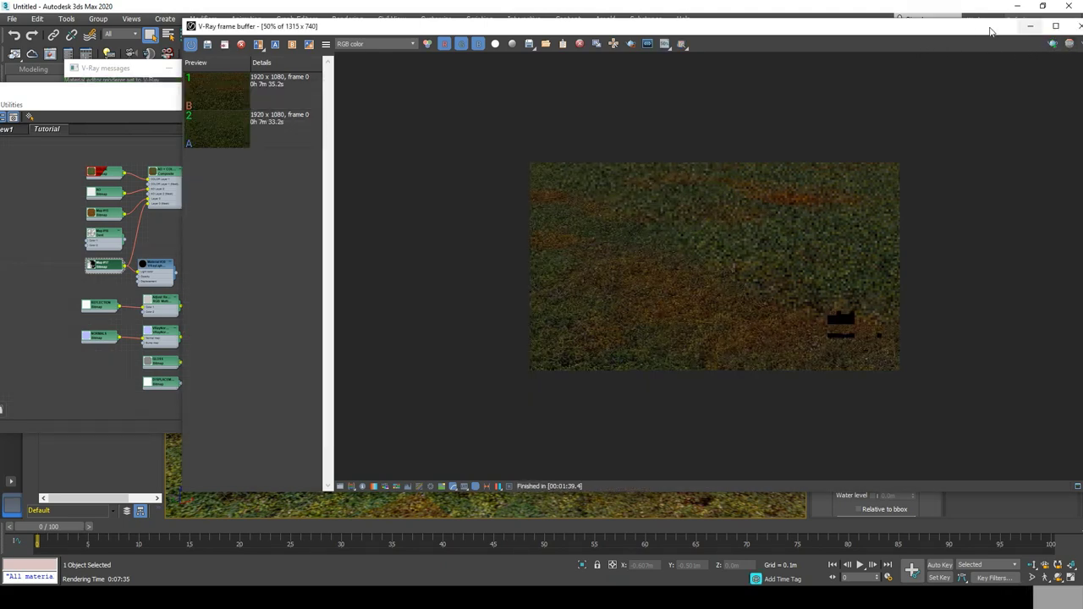
{"action": "key", "text": "shift+q"}
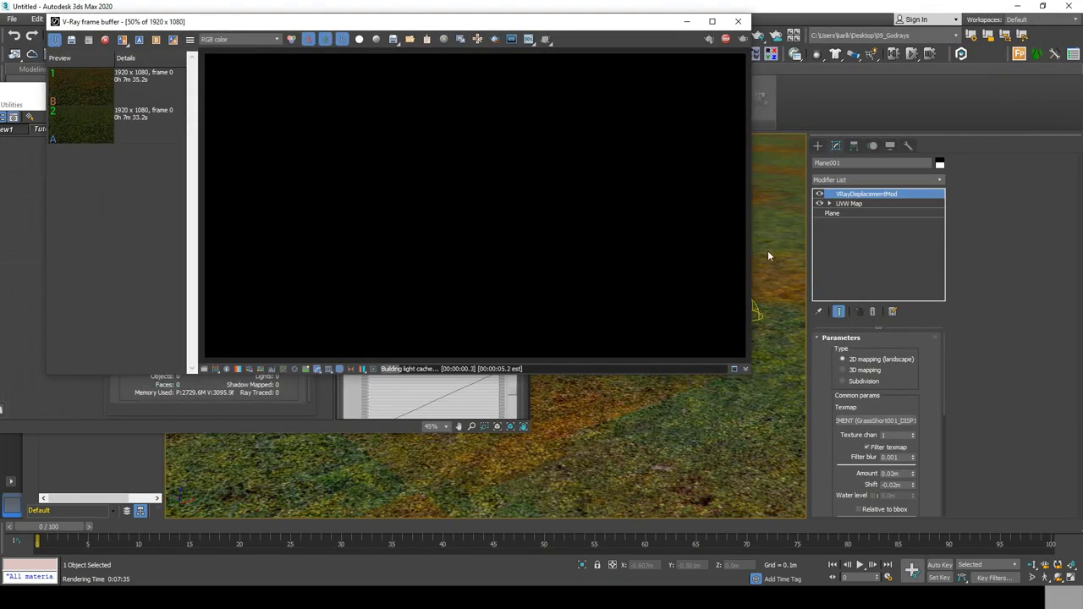
{"action": "scroll", "coordinate": [625, 290], "scroll_direction": "down", "scroll_amount": 1}
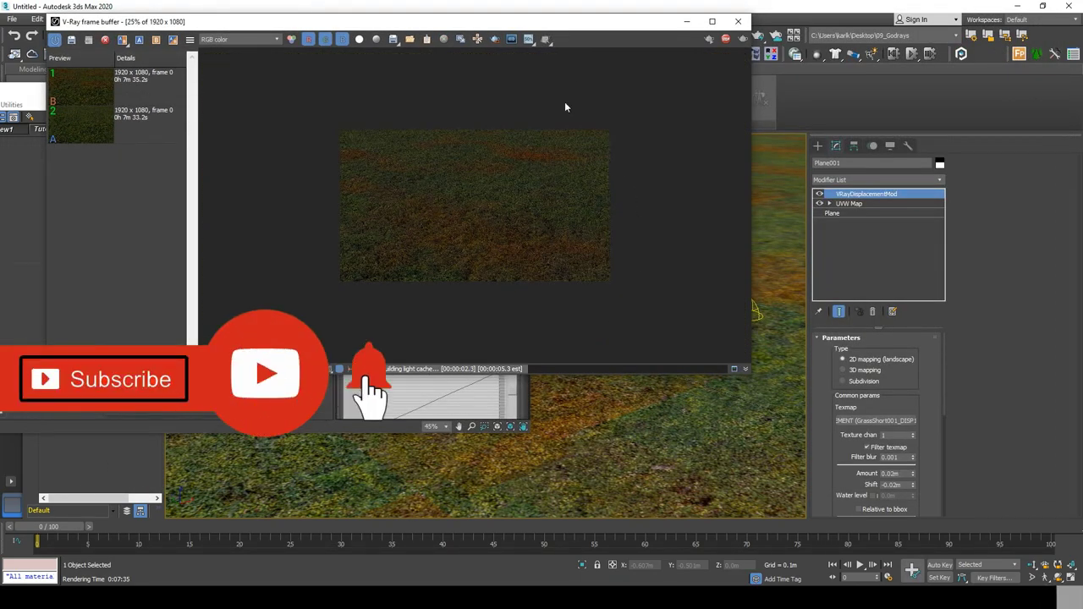
{"action": "left_click_drag", "start_coordinate": [641, 26], "coordinate": [686, 73]}
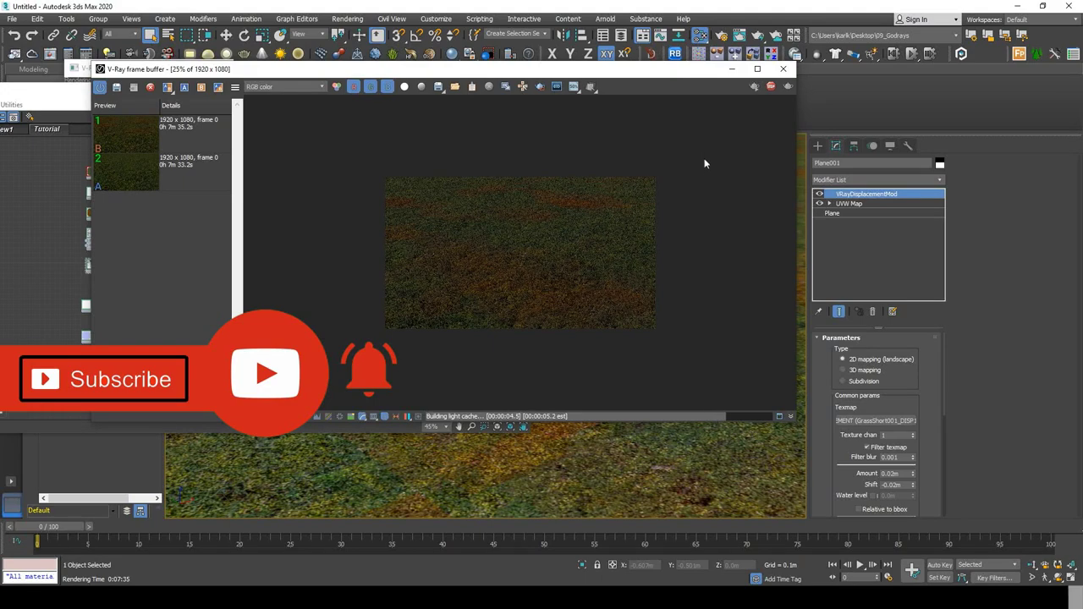